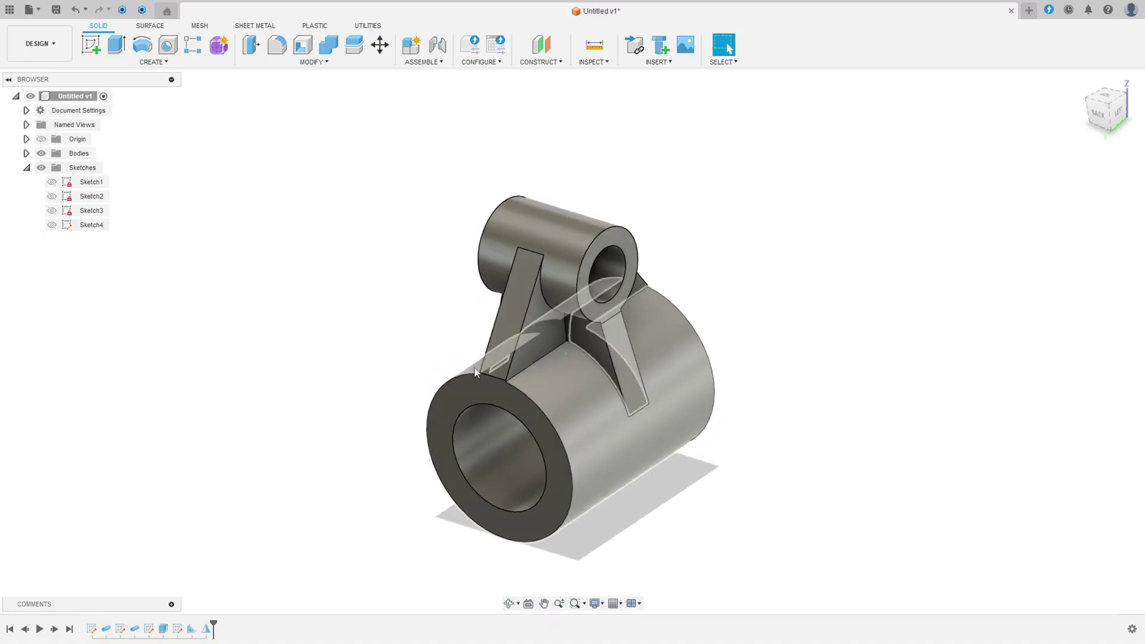
- Replay the model's build history, orbit it to view from behind, then bring up the reference drawing
{"action": "left_click", "coordinate": [39, 631]}
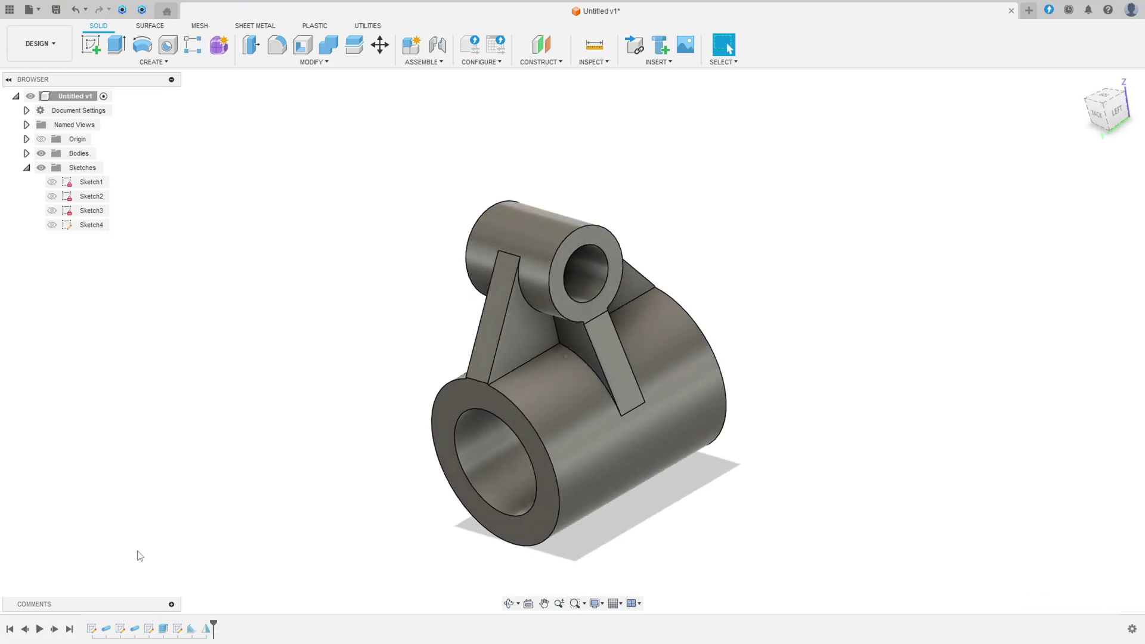
{"action": "middle_click_drag", "start_coordinate": [147, 554], "coordinate": [609, 510], "text": "shift"}
{"action": "key", "text": "alt+Tab"}
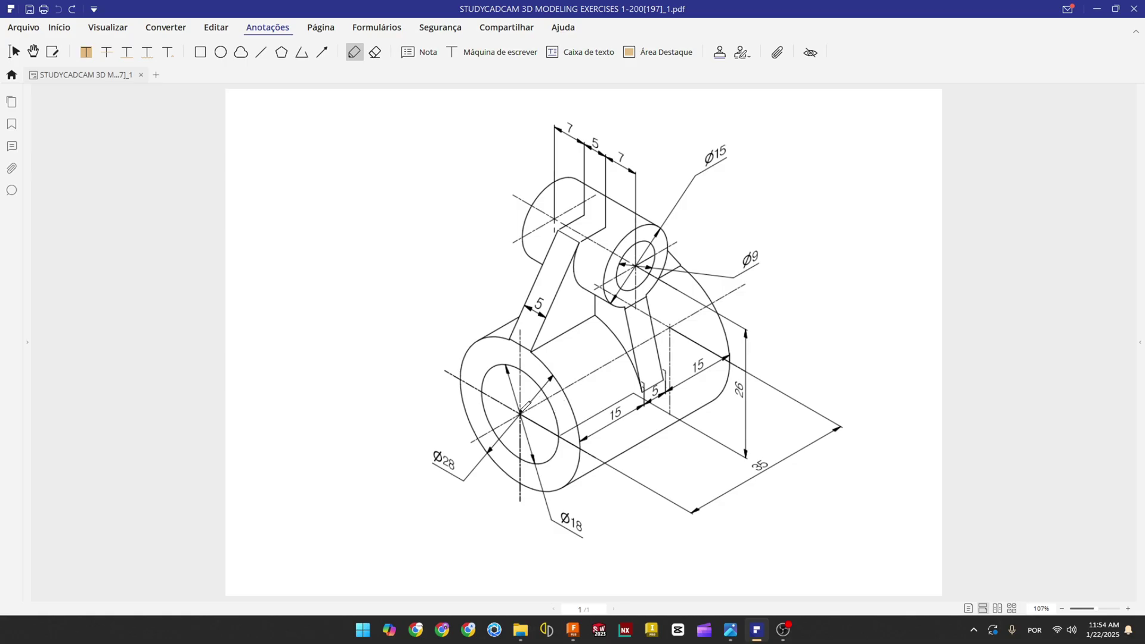
- Trace the tube in red, circle its Ø28, Ø18 and 35 dimensions, then start a new Fusion sketch
{"action": "left_click_drag", "start_coordinate": [536, 404], "coordinate": [716, 306]}
{"action": "mouse_move", "coordinate": [479, 339]}
{"action": "left_mouse_down"}
{"action": "mouse_move", "coordinate": [453, 382]}
{"action": "mouse_move", "coordinate": [480, 444]}
{"action": "mouse_move", "coordinate": [520, 481]}
{"action": "mouse_move", "coordinate": [582, 442]}
{"action": "mouse_move", "coordinate": [555, 367]}
{"action": "mouse_move", "coordinate": [492, 338]}
{"action": "left_mouse_up"}
{"action": "mouse_move", "coordinate": [454, 452]}
{"action": "left_mouse_down"}
{"action": "mouse_move", "coordinate": [423, 445]}
{"action": "mouse_move", "coordinate": [427, 469]}
{"action": "mouse_move", "coordinate": [464, 476]}
{"action": "mouse_move", "coordinate": [457, 444]}
{"action": "left_mouse_up"}
{"action": "mouse_move", "coordinate": [572, 502]}
{"action": "left_mouse_down"}
{"action": "mouse_move", "coordinate": [547, 519]}
{"action": "mouse_move", "coordinate": [582, 538]}
{"action": "mouse_move", "coordinate": [575, 508]}
{"action": "left_mouse_up"}
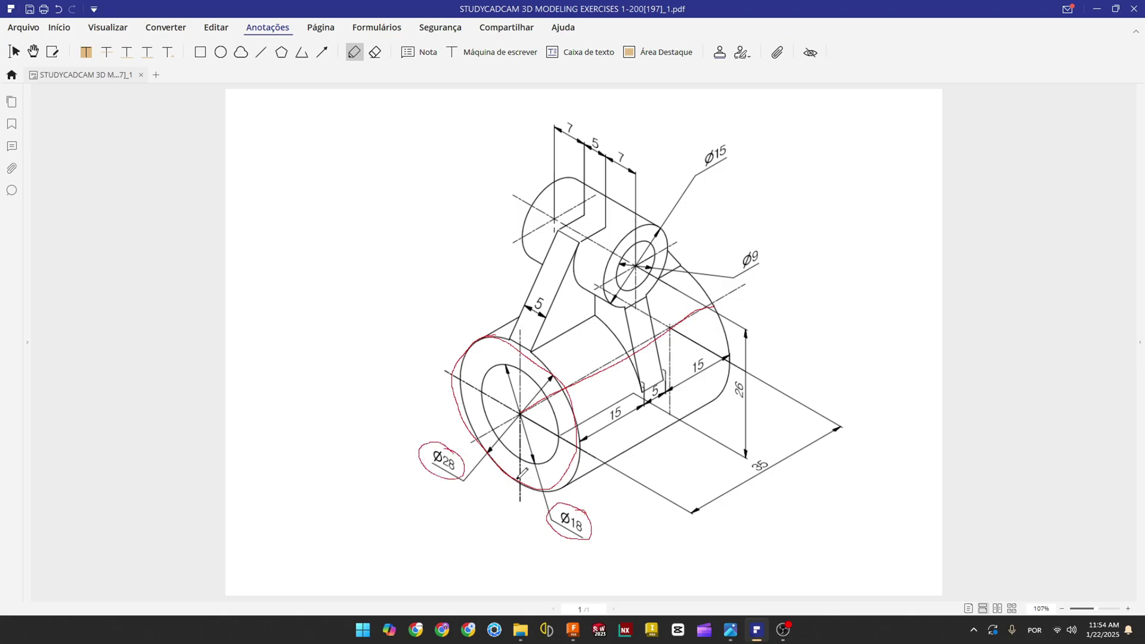
{"action": "mouse_move", "coordinate": [761, 456]}
{"action": "left_mouse_down"}
{"action": "mouse_move", "coordinate": [769, 463]}
{"action": "mouse_move", "coordinate": [764, 456]}
{"action": "left_mouse_up"}
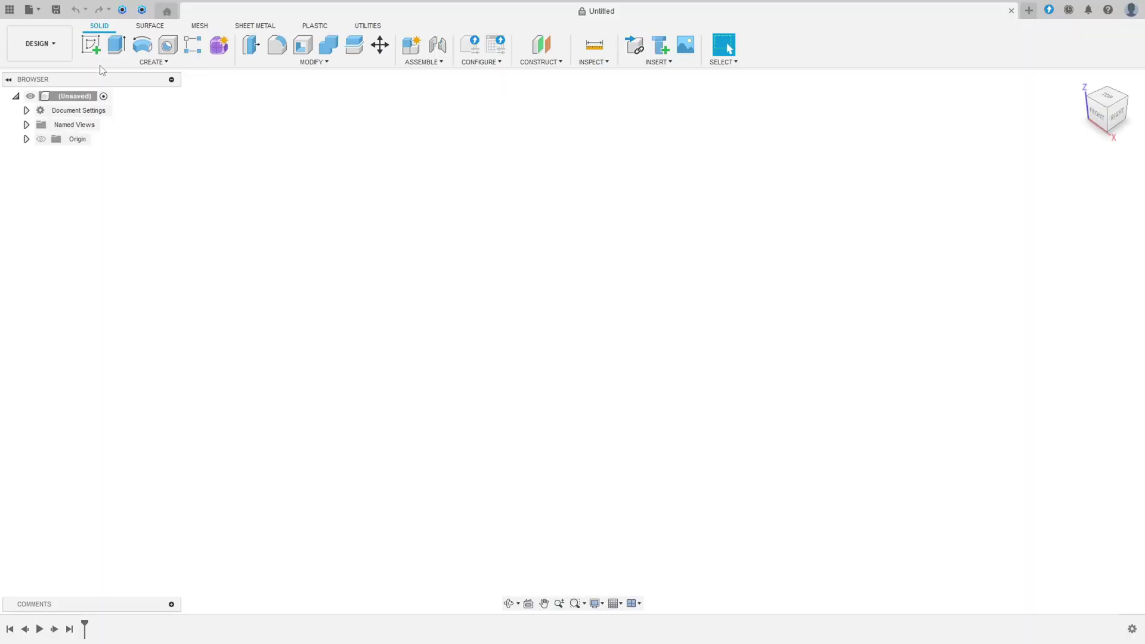
{"action": "left_click", "coordinate": [91, 44]}
- On the vertical side plane, draw a 35 mm line starting near the -25 mark
{"action": "left_click", "coordinate": [602, 311]}
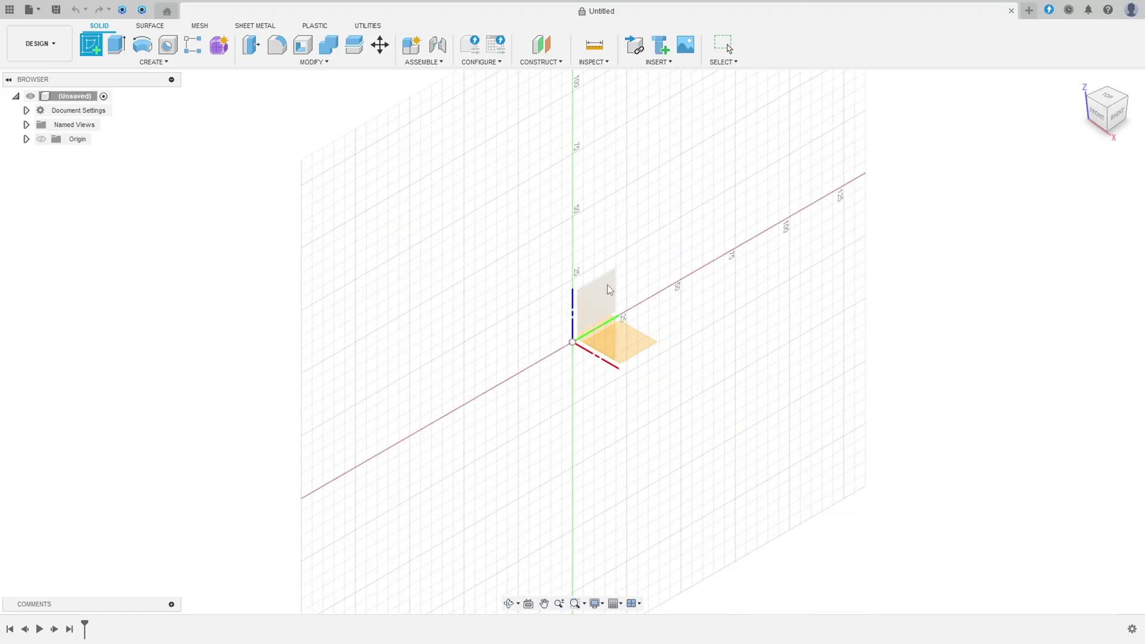
{"action": "left_click", "coordinate": [92, 45]}
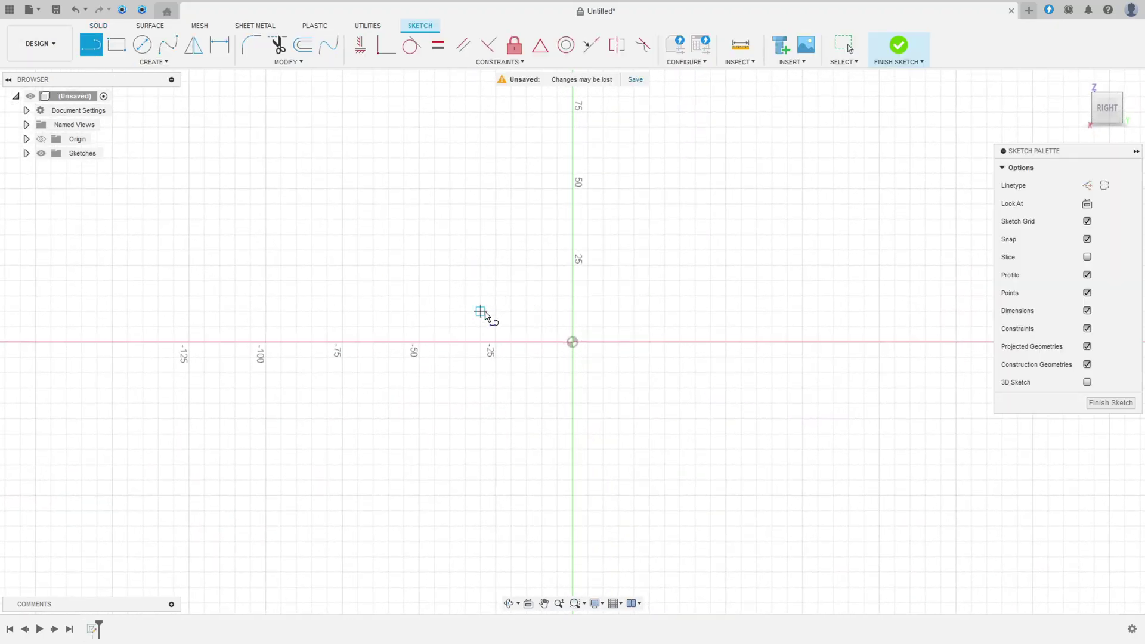
{"action": "left_click", "coordinate": [494, 342]}
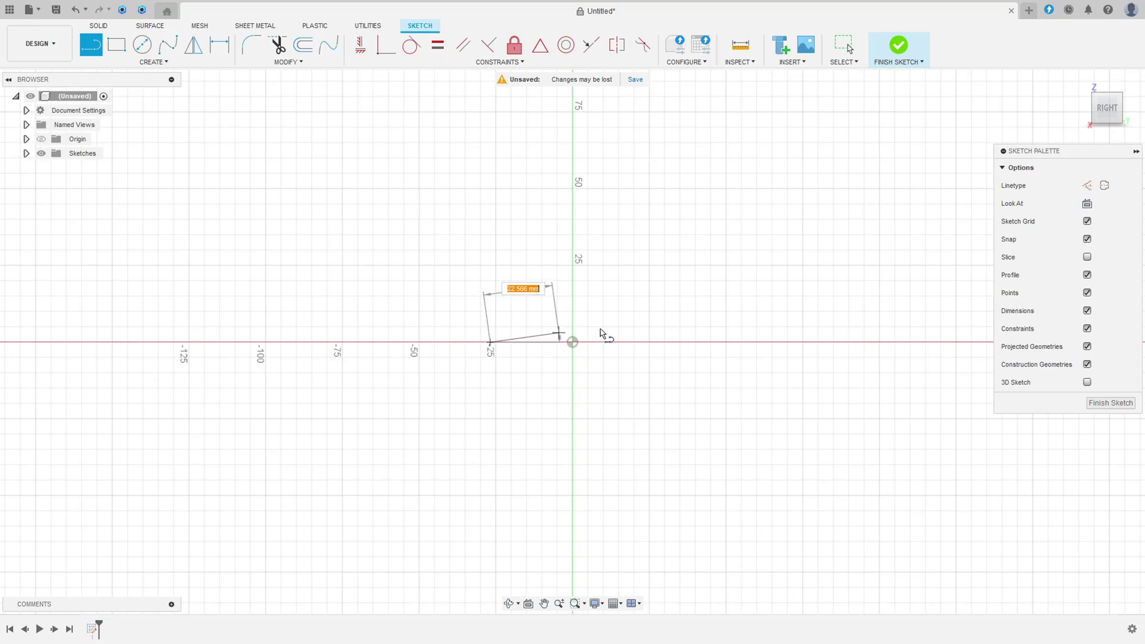
{"action": "type", "text": "35"}
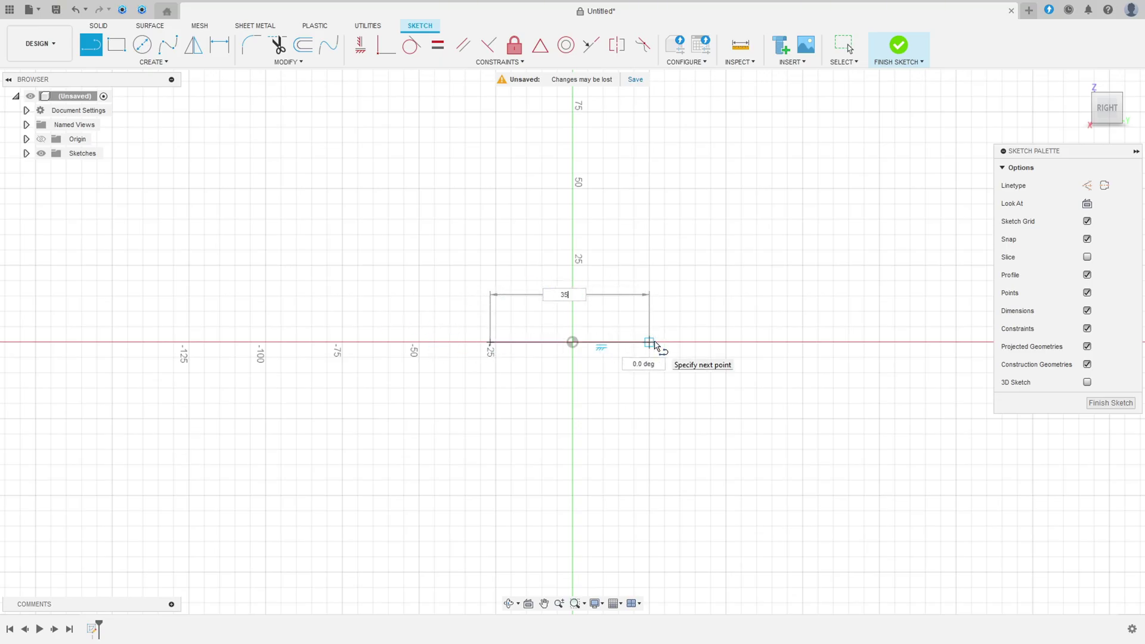
{"action": "key", "text": "Return"}
{"action": "key", "text": "Escape"}
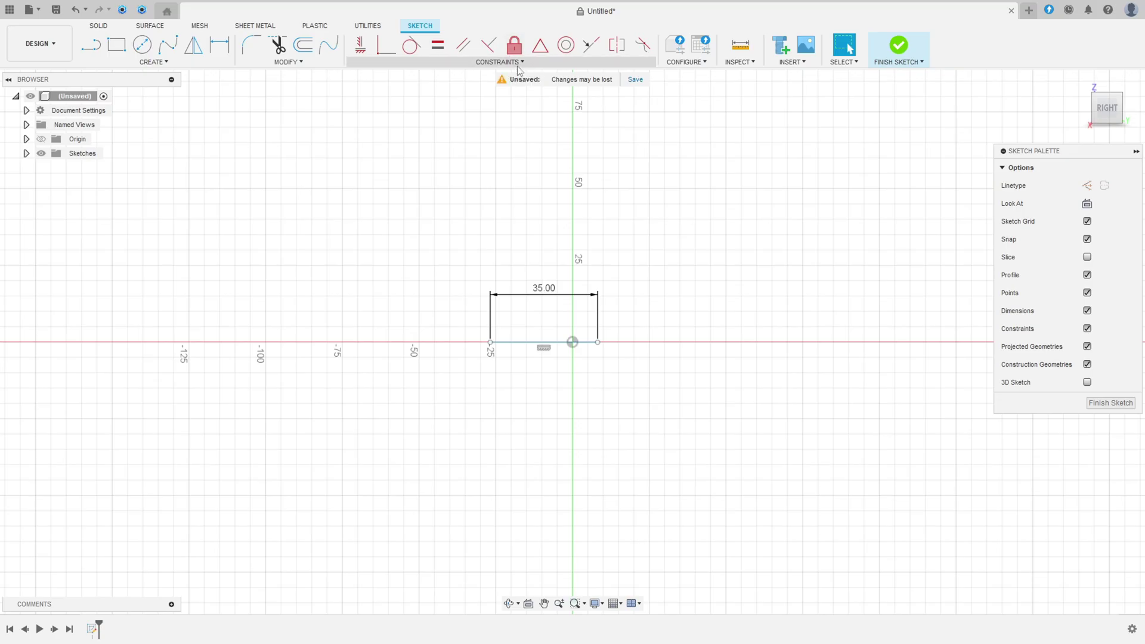
- Centre the line on the origin with a midpoint constraint, move its 35.00 dimension below, and finish the sketch
{"action": "left_click", "coordinate": [542, 53]}
{"action": "left_click", "coordinate": [551, 342]}
{"action": "left_click", "coordinate": [573, 343]}
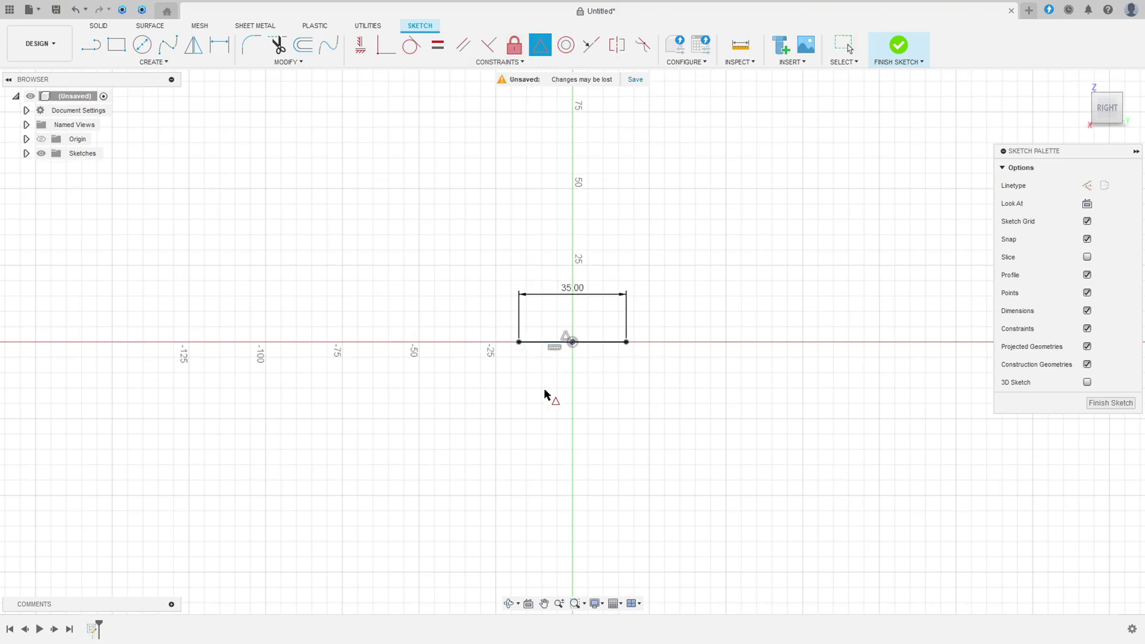
{"action": "key", "text": "Escape"}
{"action": "left_click_drag", "start_coordinate": [574, 288], "coordinate": [572, 379]}
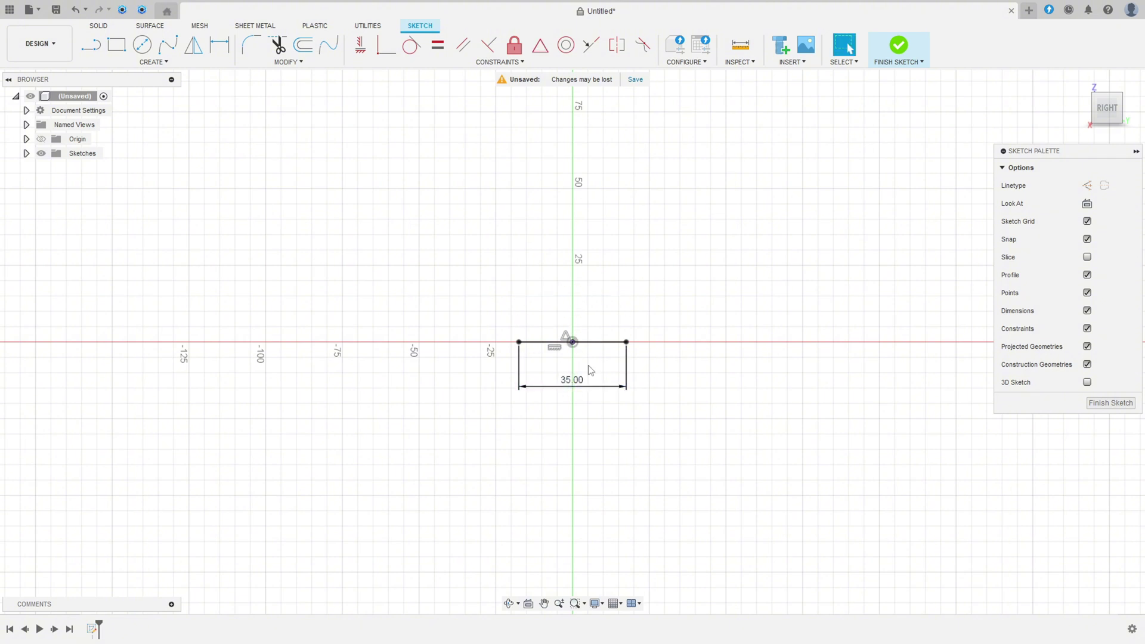
{"action": "left_click", "coordinate": [898, 53]}
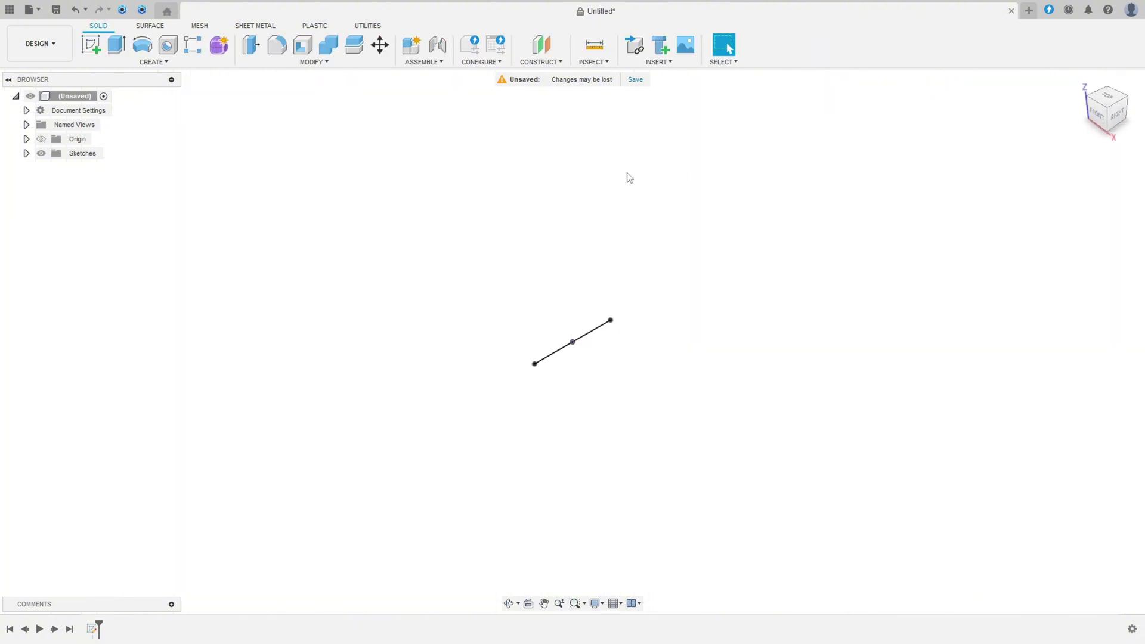
- Start a pipe along the sketched line with a 28 mm section size
{"action": "left_click", "coordinate": [154, 62]}
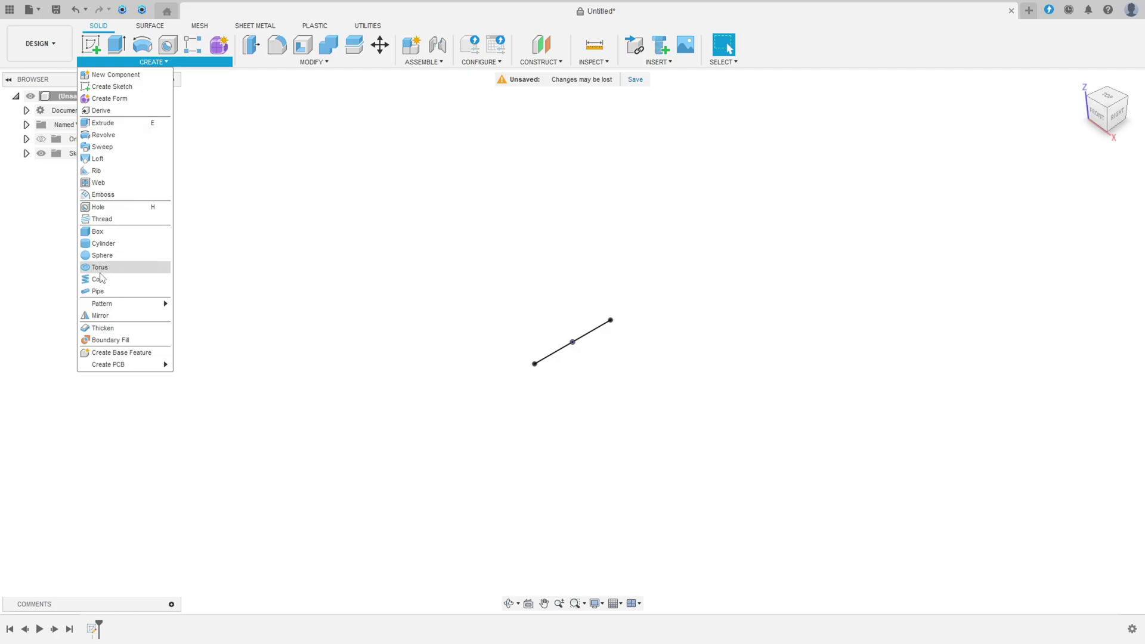
{"action": "left_click", "coordinate": [99, 292]}
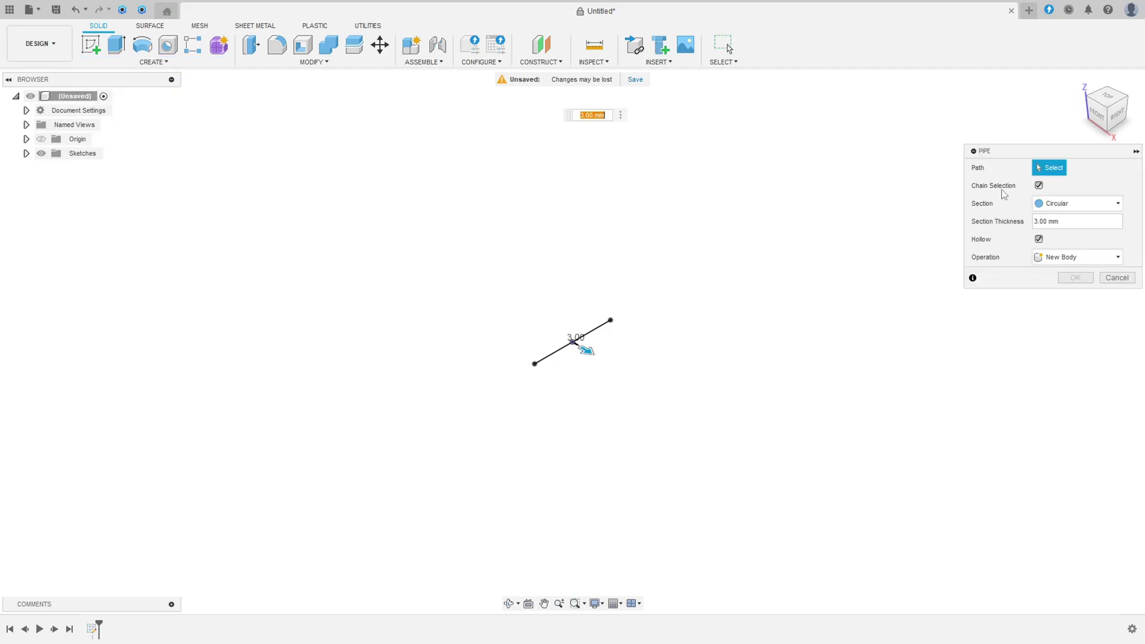
{"action": "left_click", "coordinate": [547, 357]}
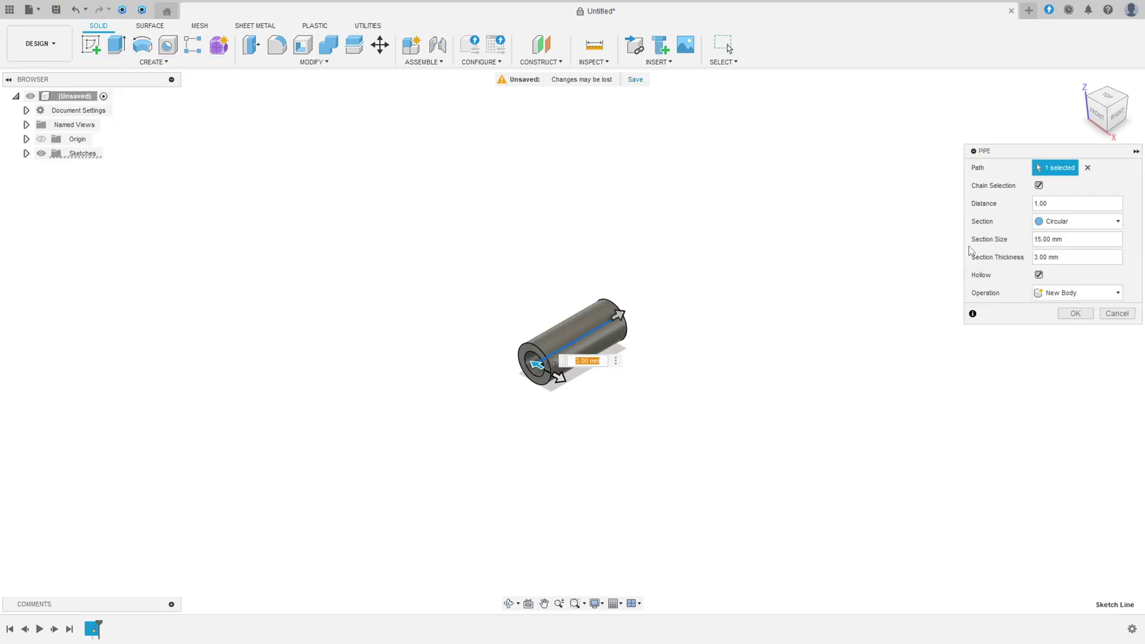
{"action": "left_click", "coordinate": [1039, 277]}
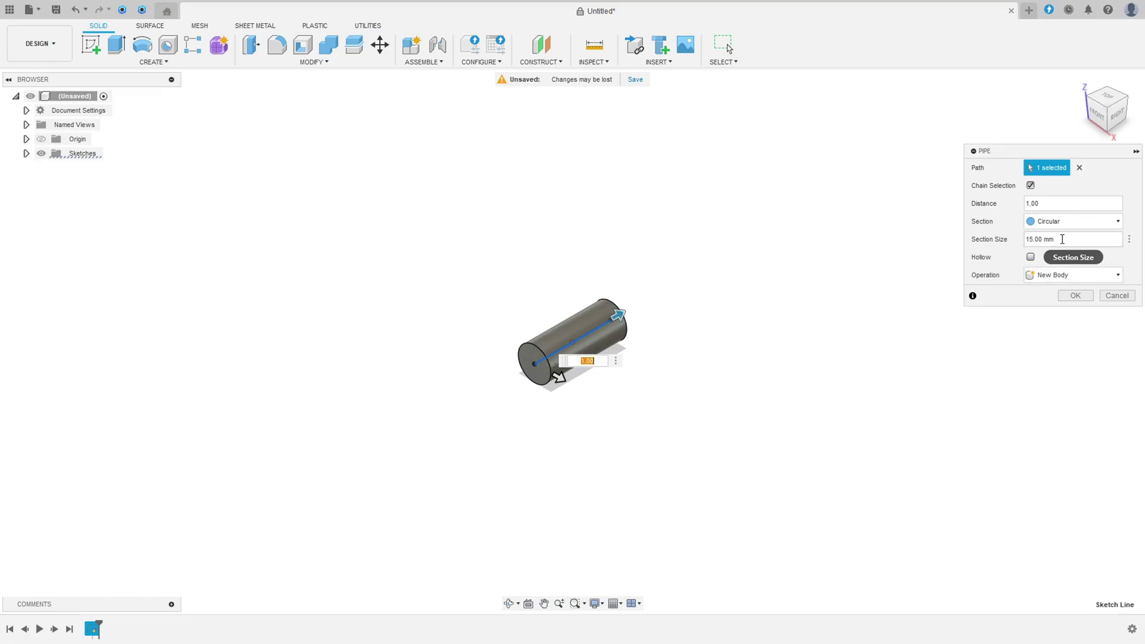
{"action": "left_click", "coordinate": [1063, 239]}
{"action": "type", "text": "28"}
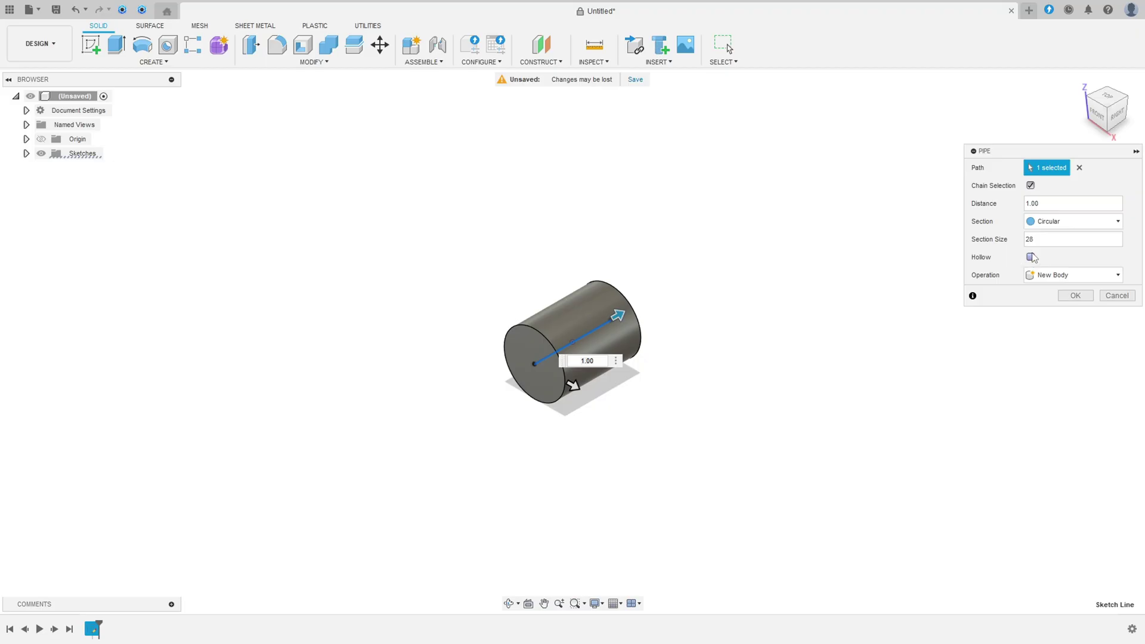
- Make the pipe hollow with a 5 mm wall thickness, then check the reference drawing
{"action": "left_click", "coordinate": [1031, 257]}
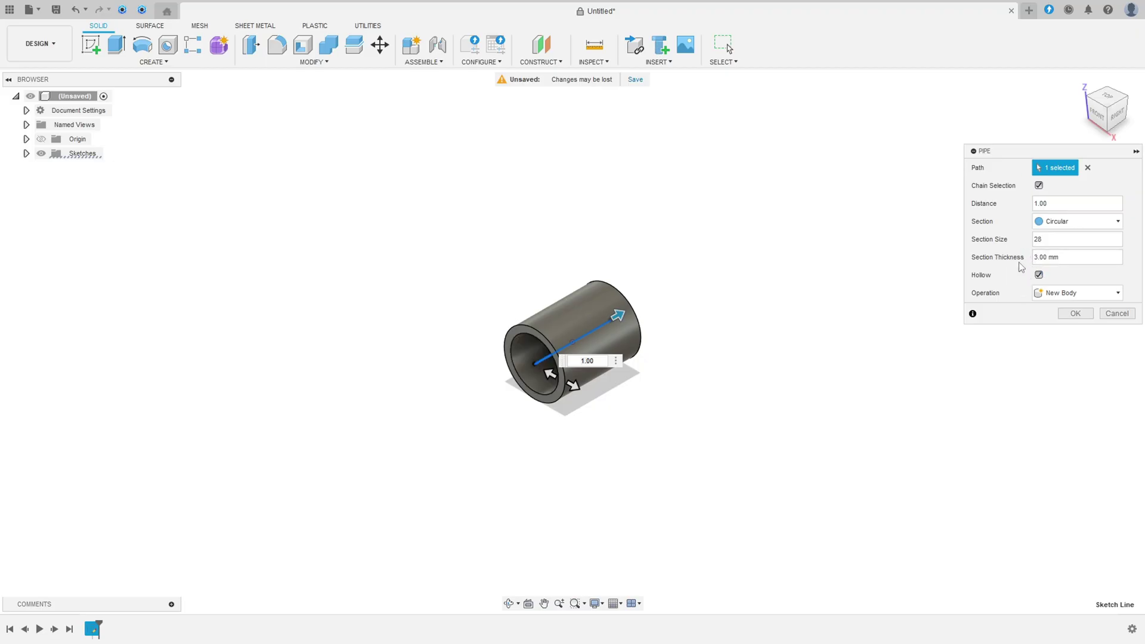
{"action": "left_click", "coordinate": [1038, 257]}
{"action": "type", "text": "5"}
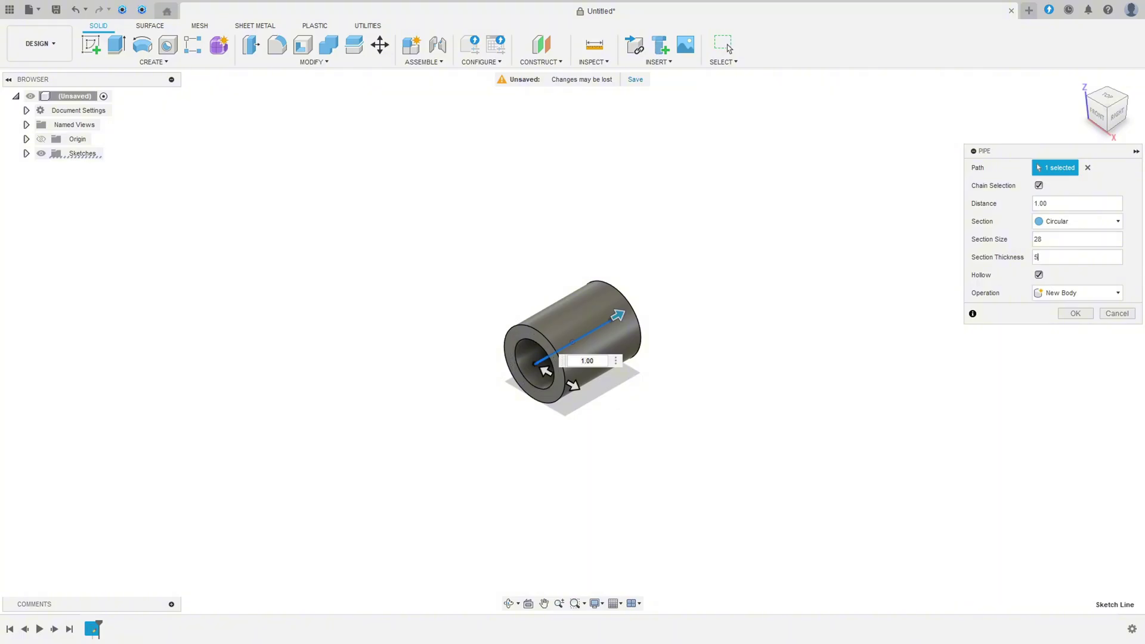
{"action": "key", "text": "alt+Tab"}
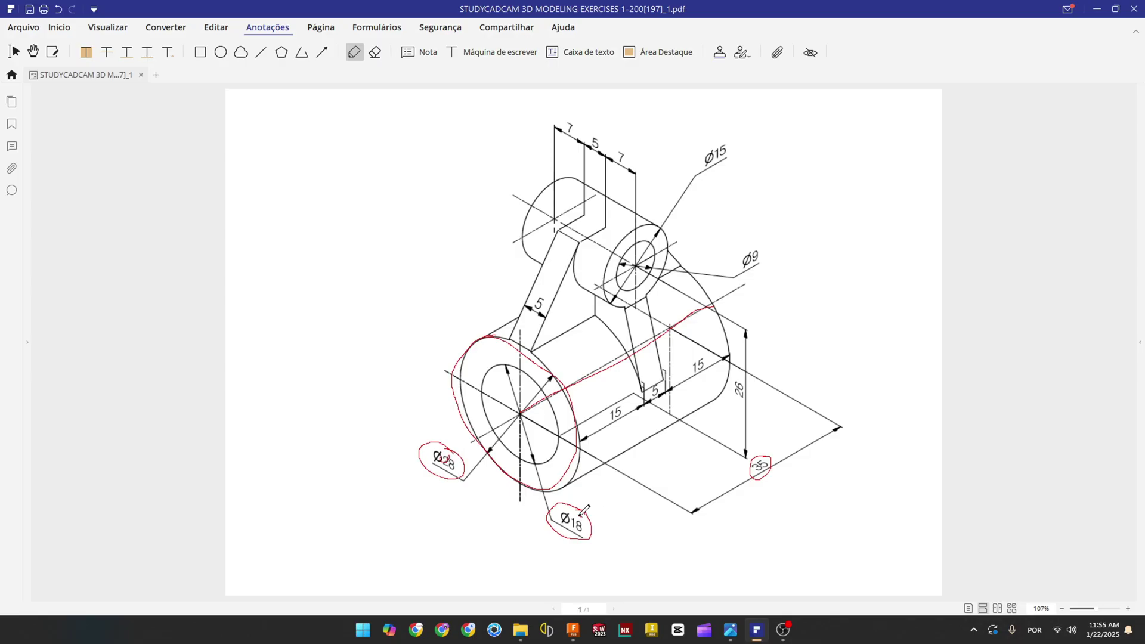
- Jot a red 10 below the drawing and 5 marks at the top and bottom of the front circle
{"action": "mouse_move", "coordinate": [465, 531]}
{"action": "left_mouse_down"}
{"action": "mouse_move", "coordinate": [465, 545]}
{"action": "mouse_move", "coordinate": [478, 537]}
{"action": "left_mouse_up"}
{"action": "left_click_drag", "start_coordinate": [524, 475], "coordinate": [530, 481]}
{"action": "left_click_drag", "start_coordinate": [529, 362], "coordinate": [529, 363]}
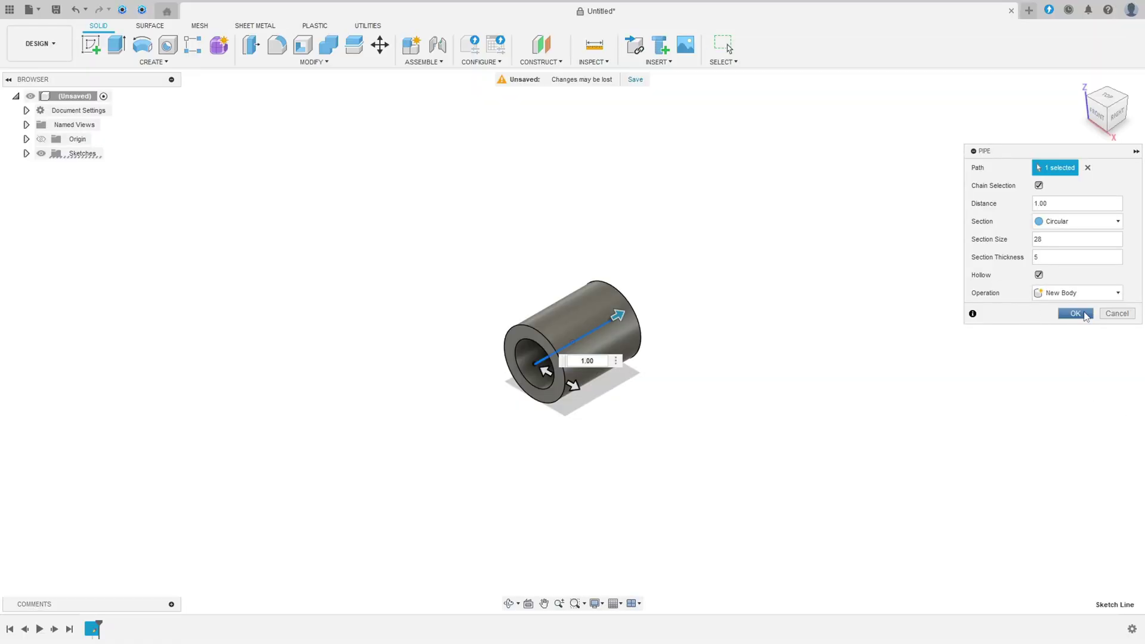
- Confirm the hollow 28 mm pipe, zoom and pan to the tube, then return to the reference drawing
{"action": "left_click", "coordinate": [1077, 314]}
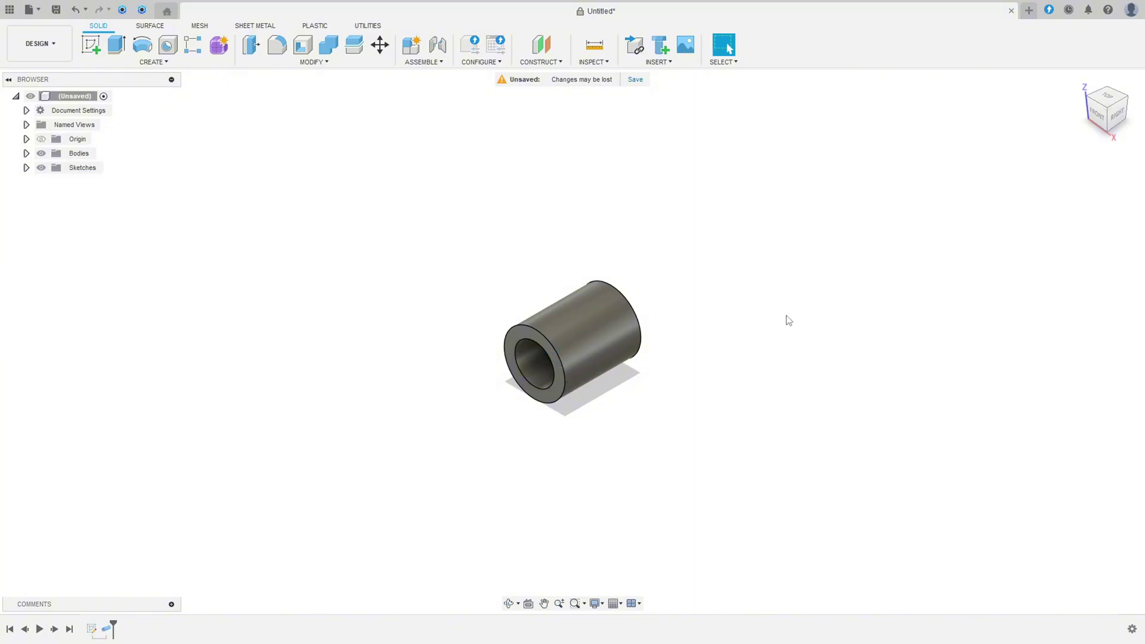
{"action": "scroll", "coordinate": [660, 353], "scroll_direction": "up", "scroll_amount": 5}
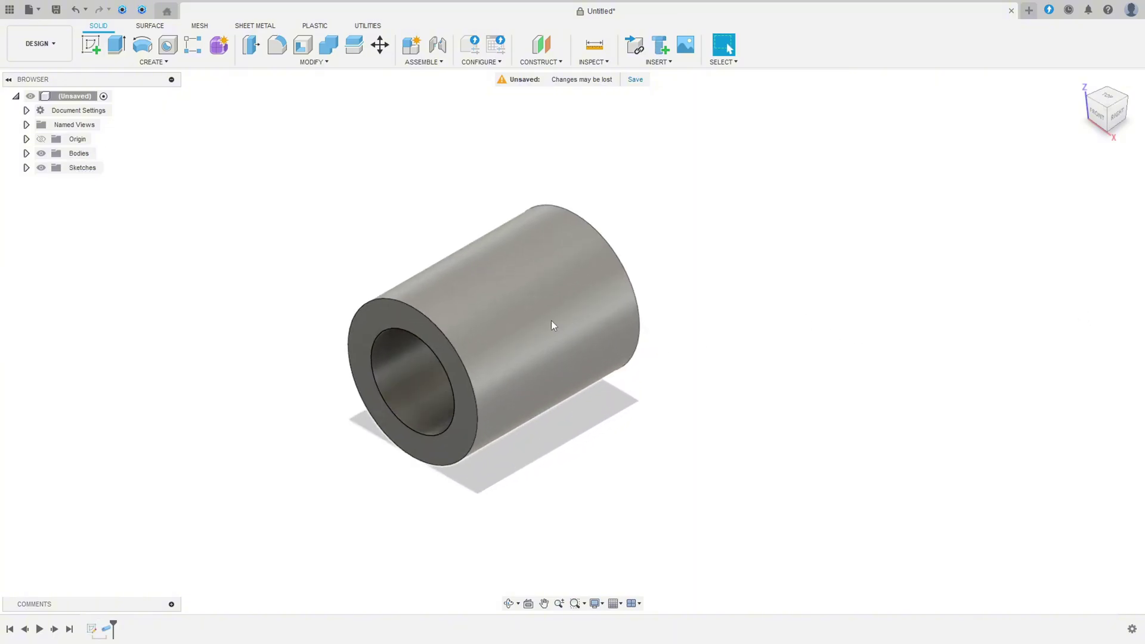
{"action": "middle_click_drag", "start_coordinate": [568, 322], "coordinate": [630, 331]}
{"action": "key", "text": "alt+Tab"}
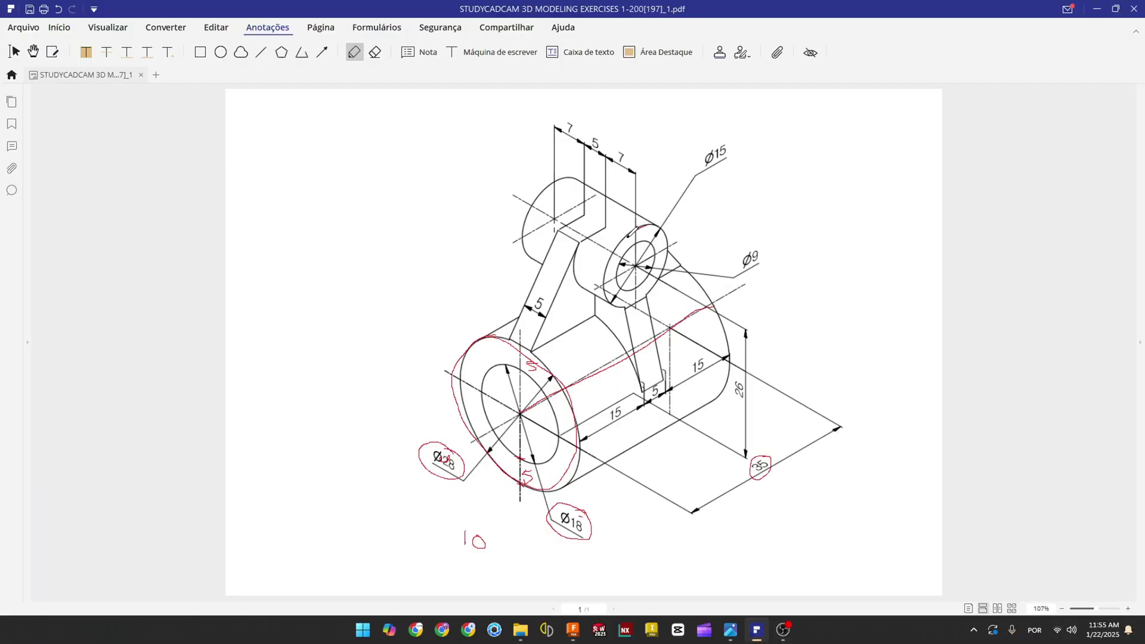
{"action": "mouse_move", "coordinate": [619, 251]}
{"action": "left_mouse_down"}
{"action": "mouse_move", "coordinate": [615, 299]}
{"action": "mouse_move", "coordinate": [646, 308]}
{"action": "mouse_move", "coordinate": [660, 243]}
{"action": "left_mouse_up"}
{"action": "mouse_move", "coordinate": [722, 142]}
{"action": "left_mouse_down"}
{"action": "mouse_move", "coordinate": [715, 174]}
{"action": "mouse_move", "coordinate": [717, 145]}
{"action": "left_mouse_up"}
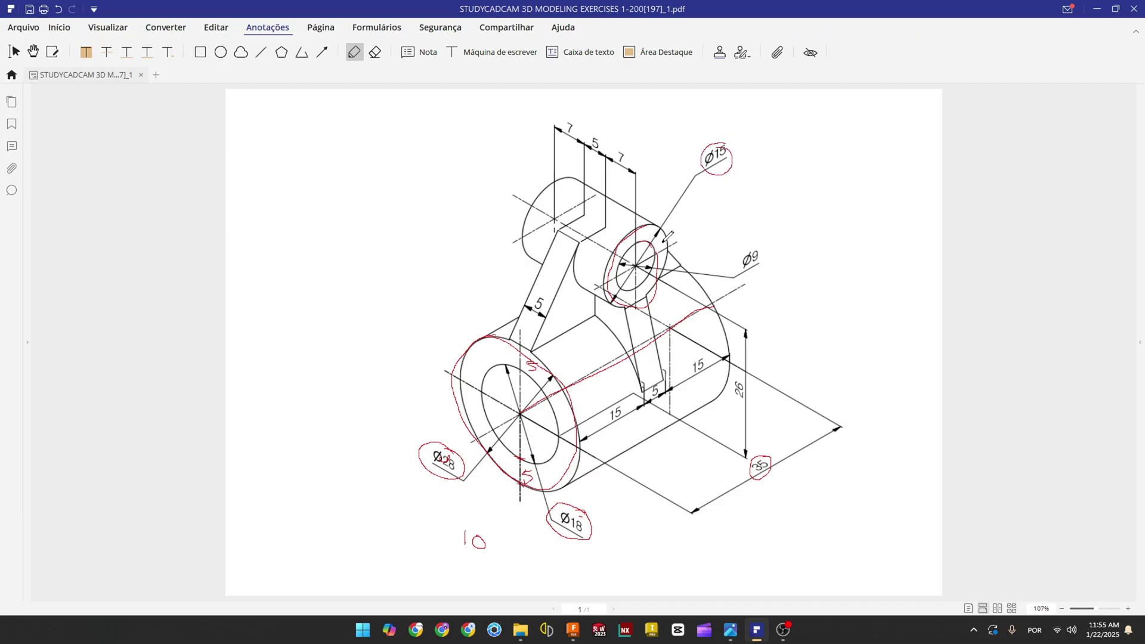
{"action": "mouse_move", "coordinate": [750, 245]}
{"action": "left_mouse_down"}
{"action": "mouse_move", "coordinate": [745, 275]}
{"action": "mouse_move", "coordinate": [750, 249]}
{"action": "left_mouse_up"}
{"action": "mouse_move", "coordinate": [585, 115]}
{"action": "left_mouse_down"}
{"action": "mouse_move", "coordinate": [555, 135]}
{"action": "mouse_move", "coordinate": [641, 172]}
{"action": "mouse_move", "coordinate": [608, 124]}
{"action": "mouse_move", "coordinate": [635, 110]}
{"action": "mouse_move", "coordinate": [649, 126]}
{"action": "left_mouse_up"}
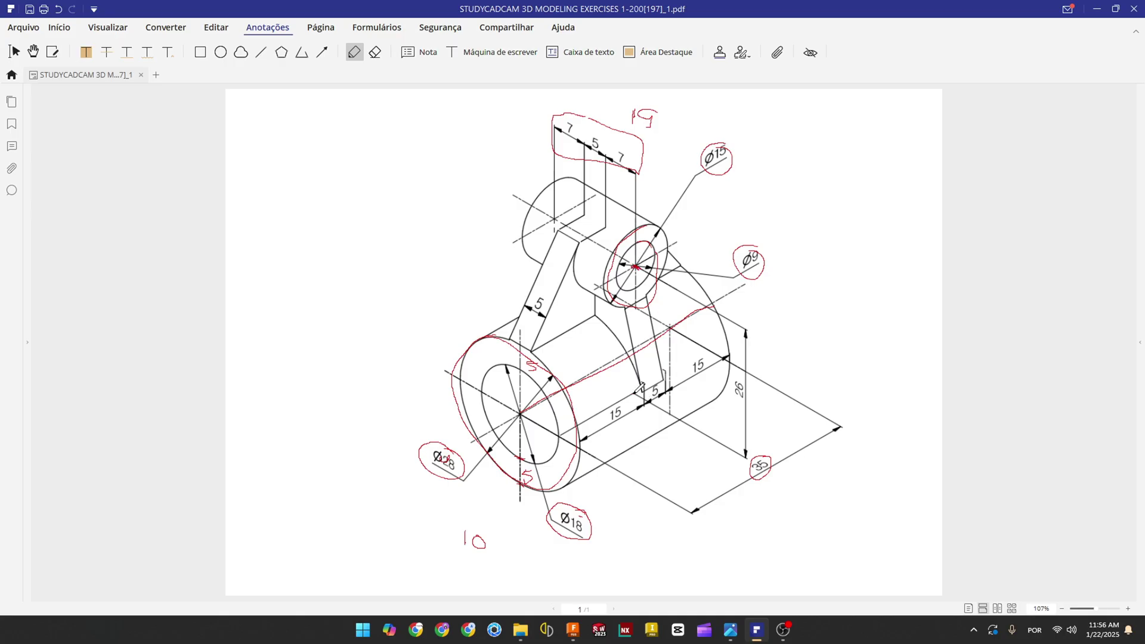
{"action": "left_click_drag", "start_coordinate": [732, 375], "coordinate": [742, 379]}
{"action": "key", "text": "ctrl+z"}
{"action": "key", "text": "ctrl+z"}
{"action": "key", "text": "ctrl+z"}
{"action": "key", "text": "ctrl+z"}
{"action": "key", "text": "ctrl+z"}
{"action": "key", "text": "ctrl+z"}
{"action": "key", "text": "ctrl+z"}
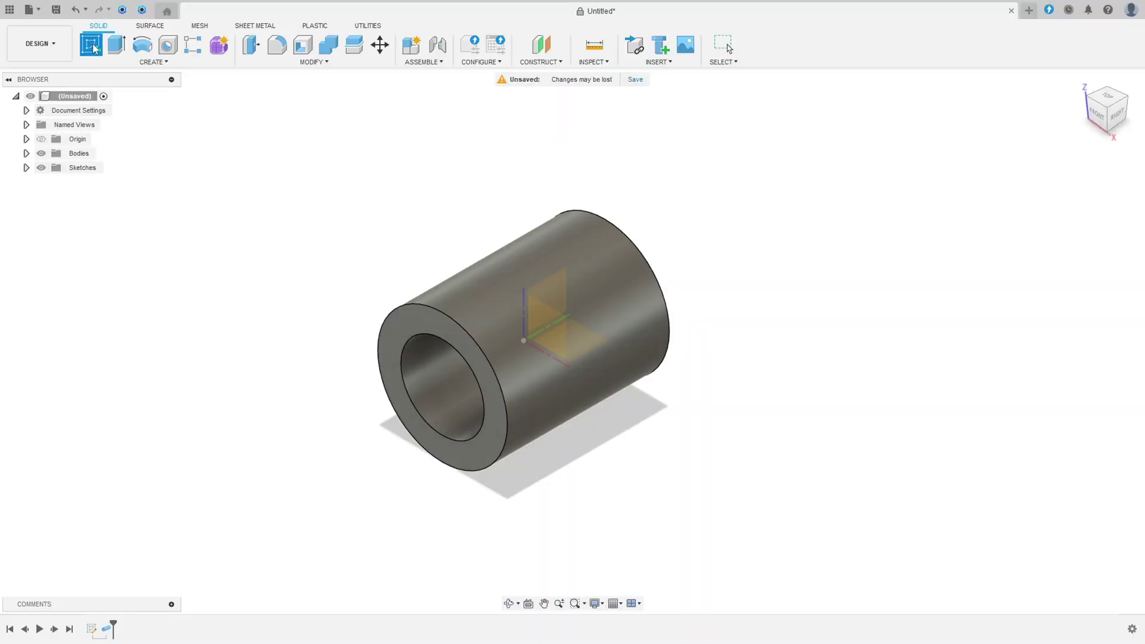
- On the front plane, draw a 26 mm vertical construction line up from the tube's centre
{"action": "left_click", "coordinate": [94, 48]}
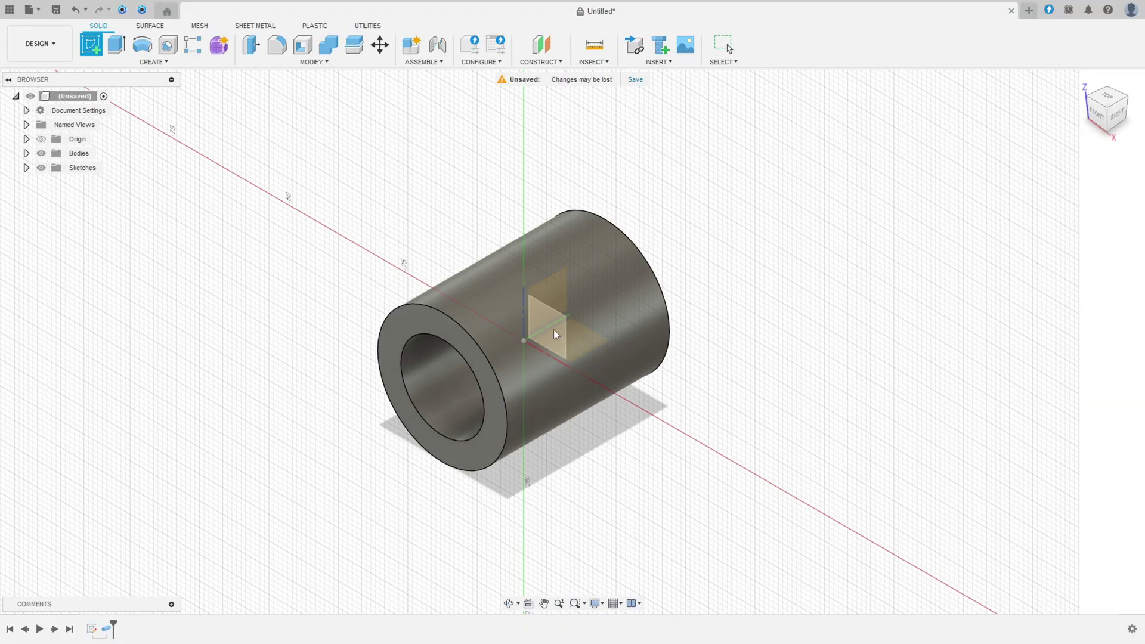
{"action": "left_click", "coordinate": [556, 334]}
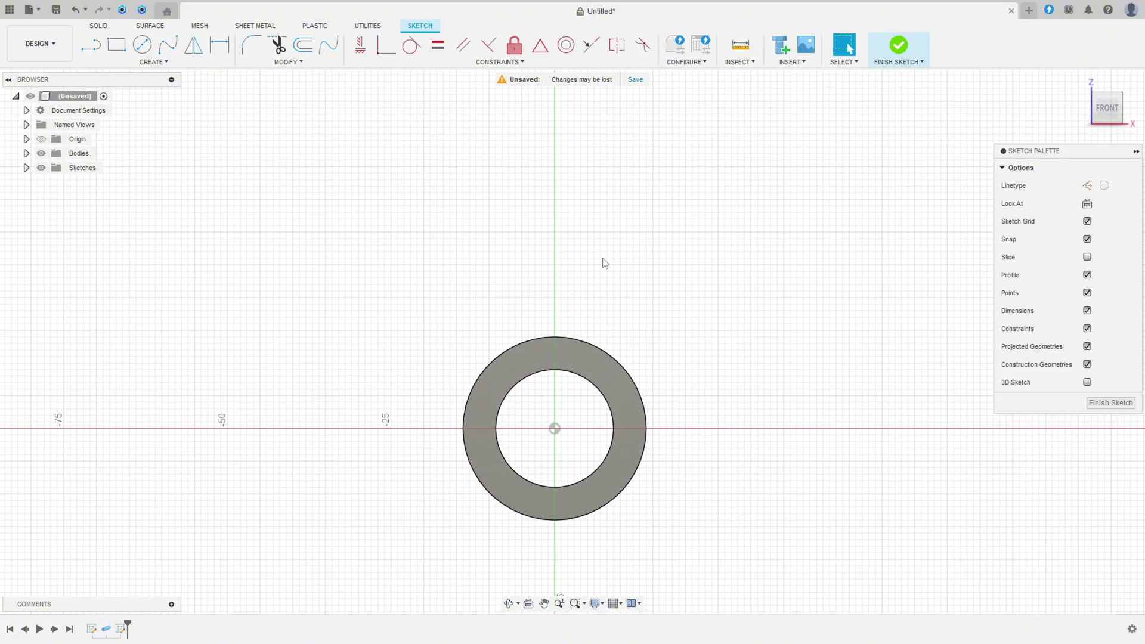
{"action": "left_click", "coordinate": [91, 44]}
{"action": "left_click", "coordinate": [1088, 186]}
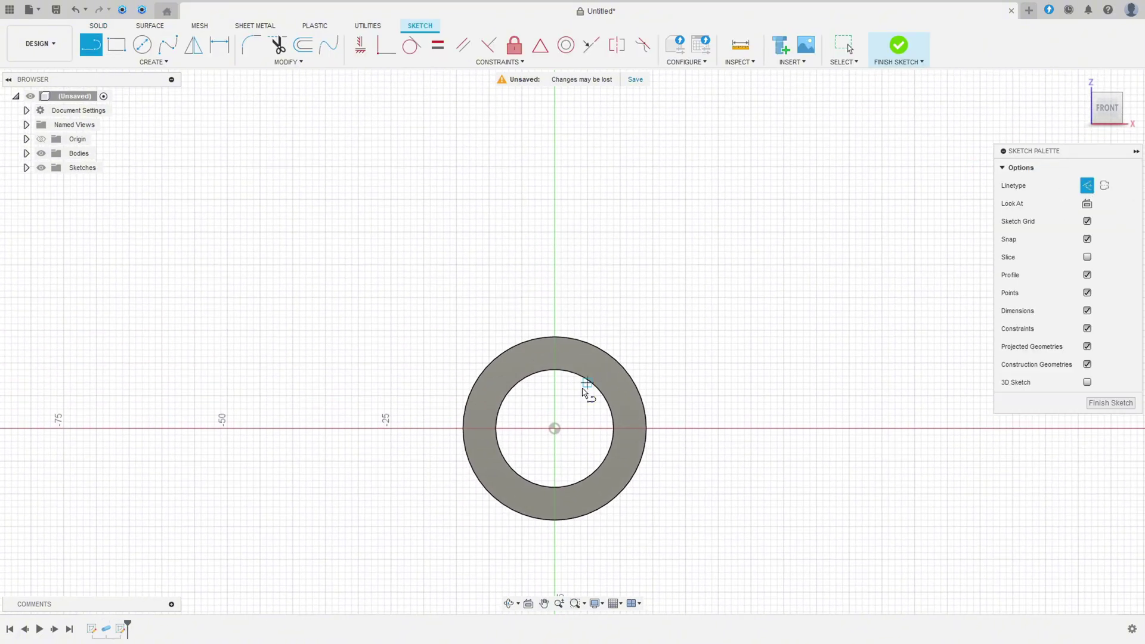
{"action": "left_click", "coordinate": [555, 428]}
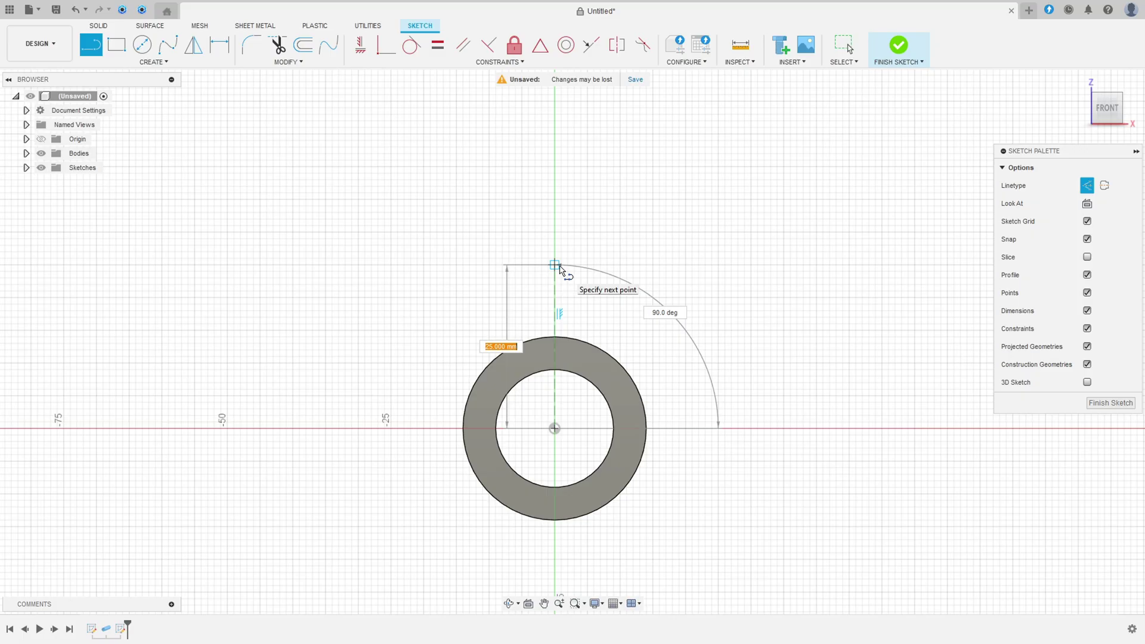
{"action": "type", "text": "26"}
{"action": "key", "text": "Return"}
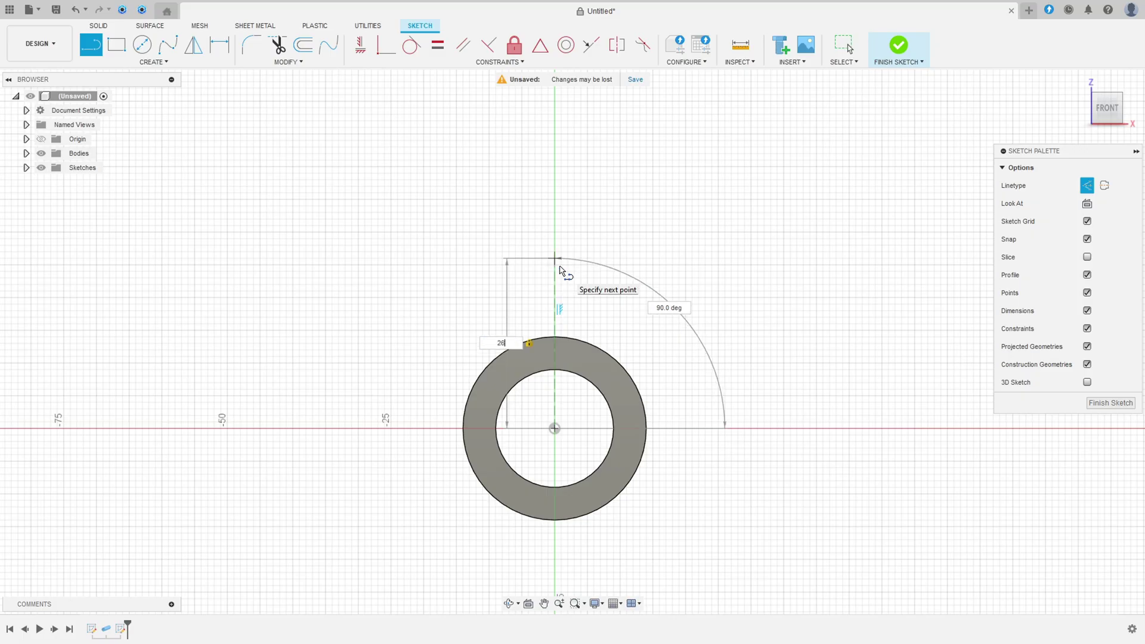
{"action": "key", "text": "Escape"}
{"action": "left_click_drag", "start_coordinate": [498, 361], "coordinate": [295, 361]}
- Draw a normal 19 mm line from the top of the construction line
{"action": "key", "text": "l"}
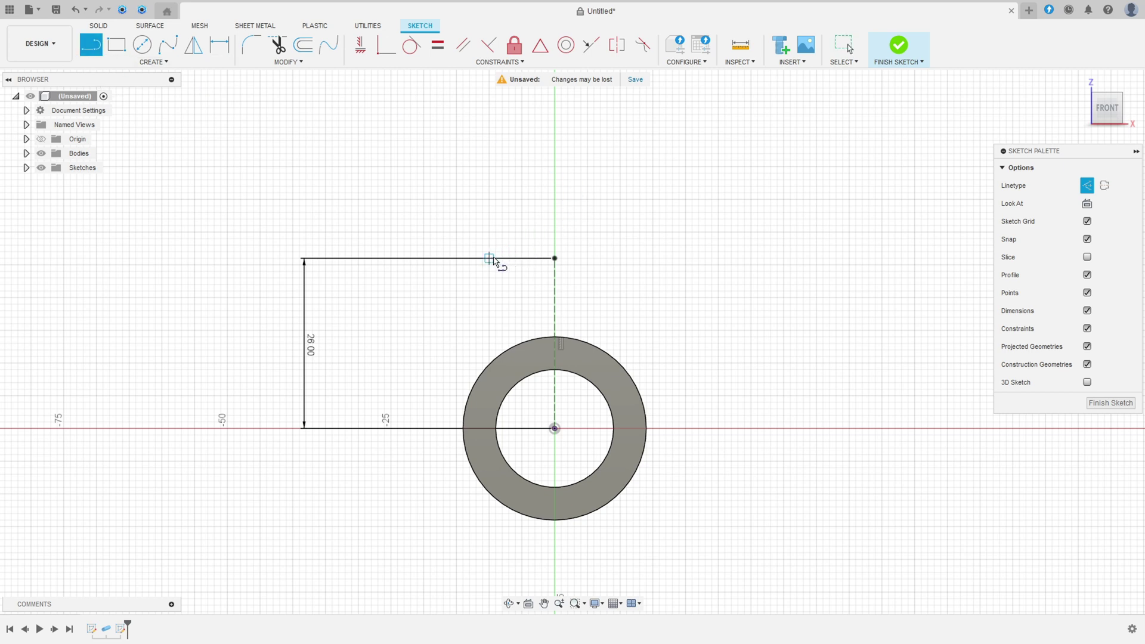
{"action": "left_click", "coordinate": [1087, 185]}
{"action": "left_click", "coordinate": [467, 258]}
{"action": "type", "text": "19"}
{"action": "key", "text": "Return"}
{"action": "key", "text": "Escape"}
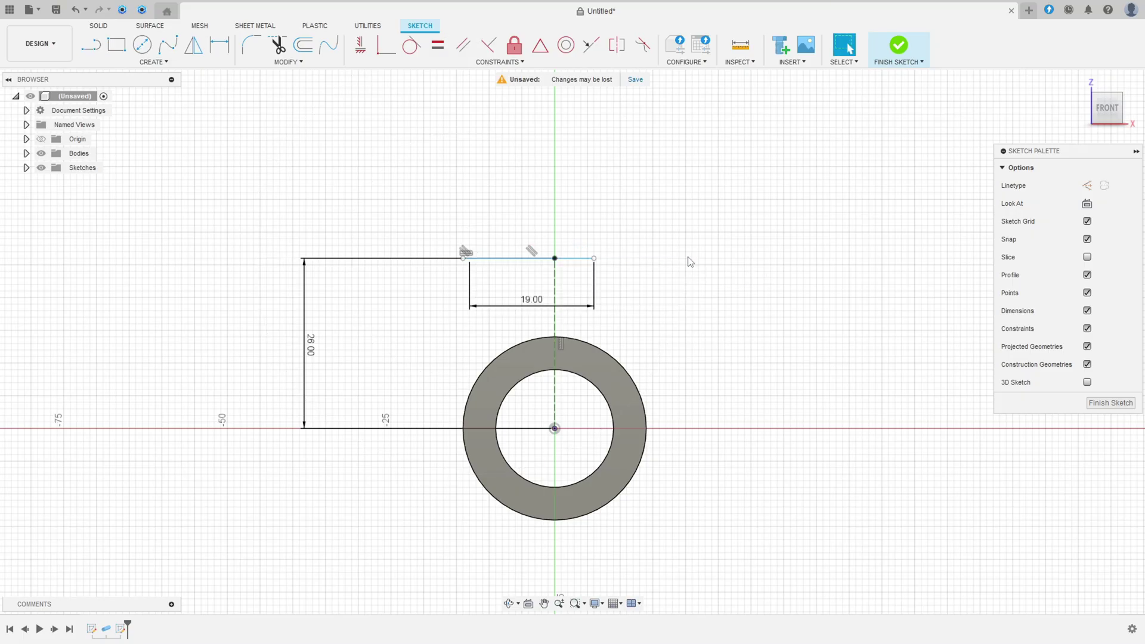
- Centre the 19 mm line's midpoint on the vertical axis and delete the stray short line
{"action": "left_click", "coordinate": [540, 48]}
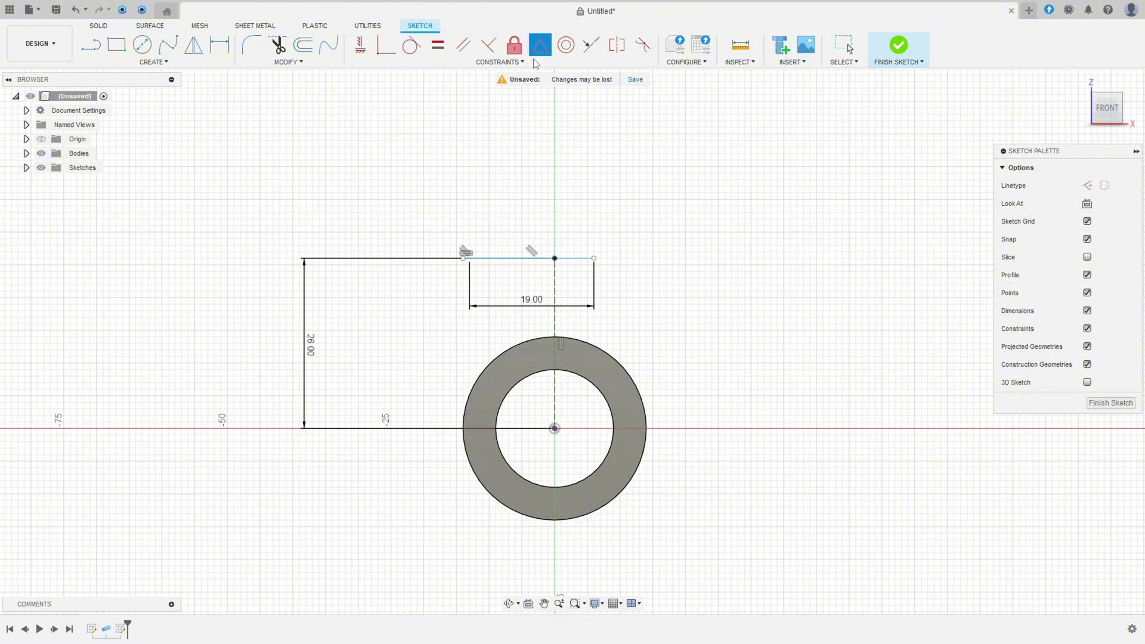
{"action": "left_click", "coordinate": [507, 259]}
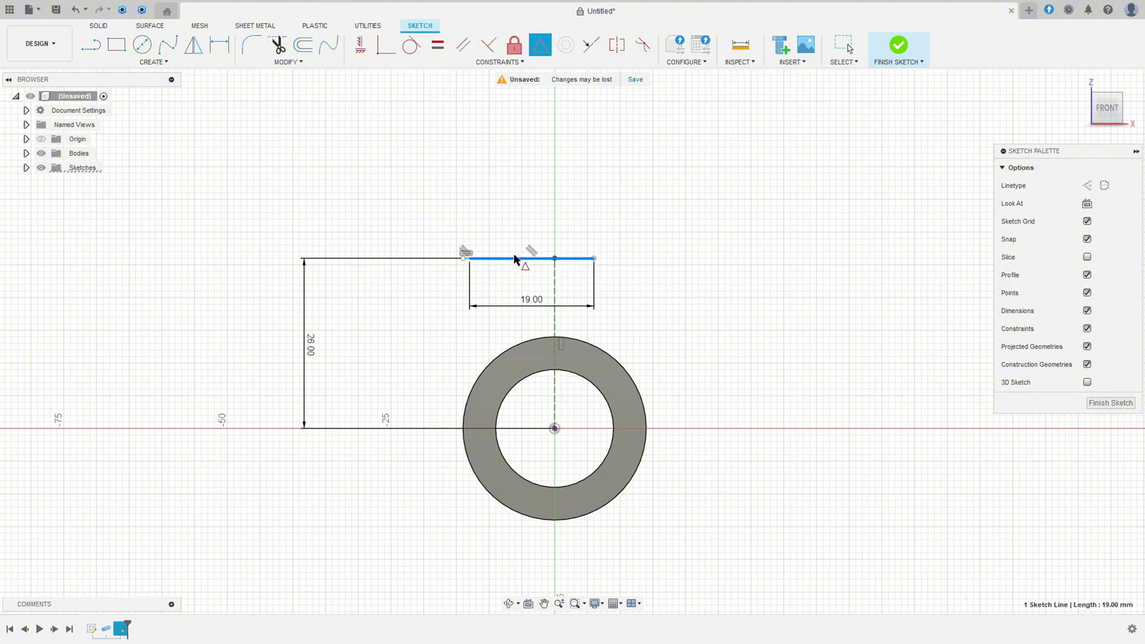
{"action": "left_click", "coordinate": [556, 262]}
{"action": "scroll", "coordinate": [567, 269], "scroll_direction": "up", "scroll_amount": 6}
{"action": "key", "text": "Escape"}
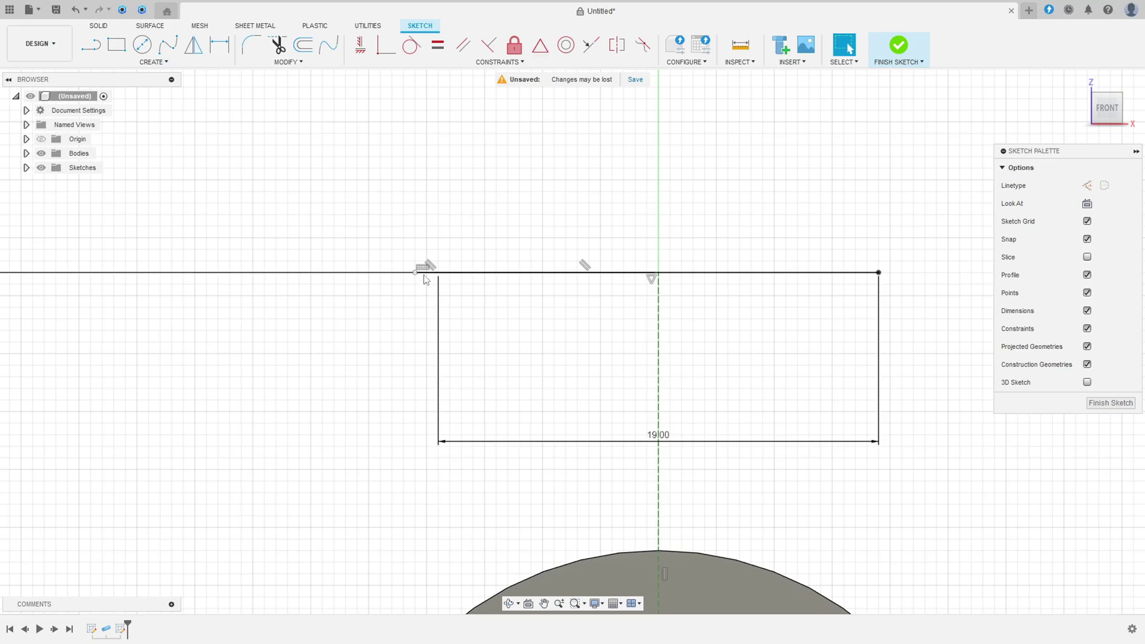
{"action": "left_click", "coordinate": [427, 274]}
{"action": "key", "text": "Delete"}
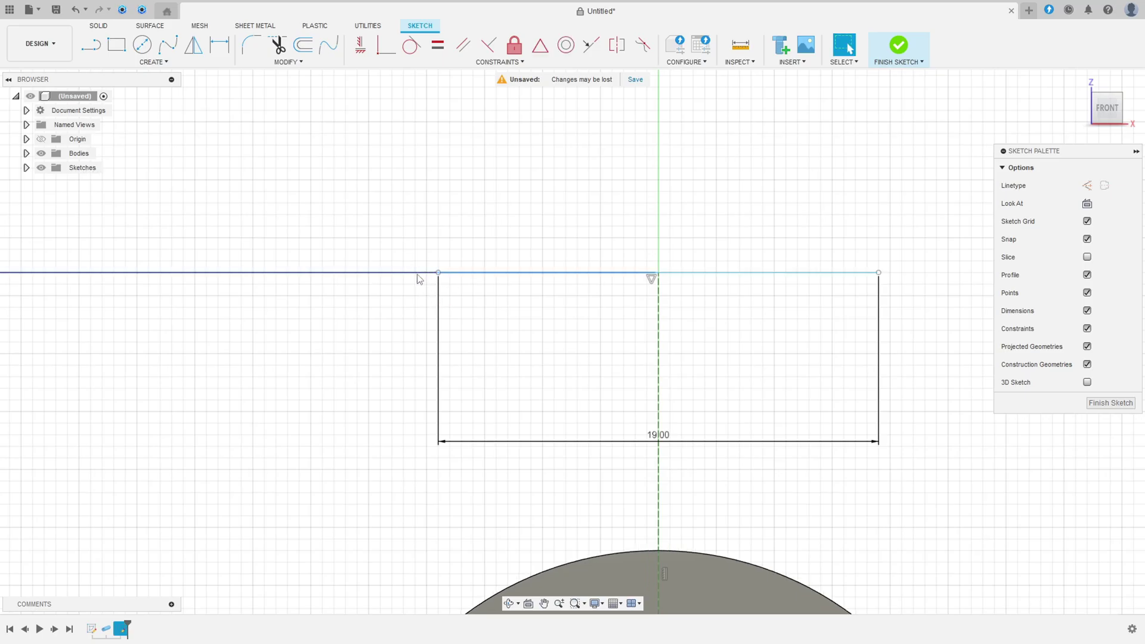
- Make the tilted 19 mm top line horizontal and finish the sketch
{"action": "left_click", "coordinate": [214, 51]}
{"action": "left_click", "coordinate": [574, 272]}
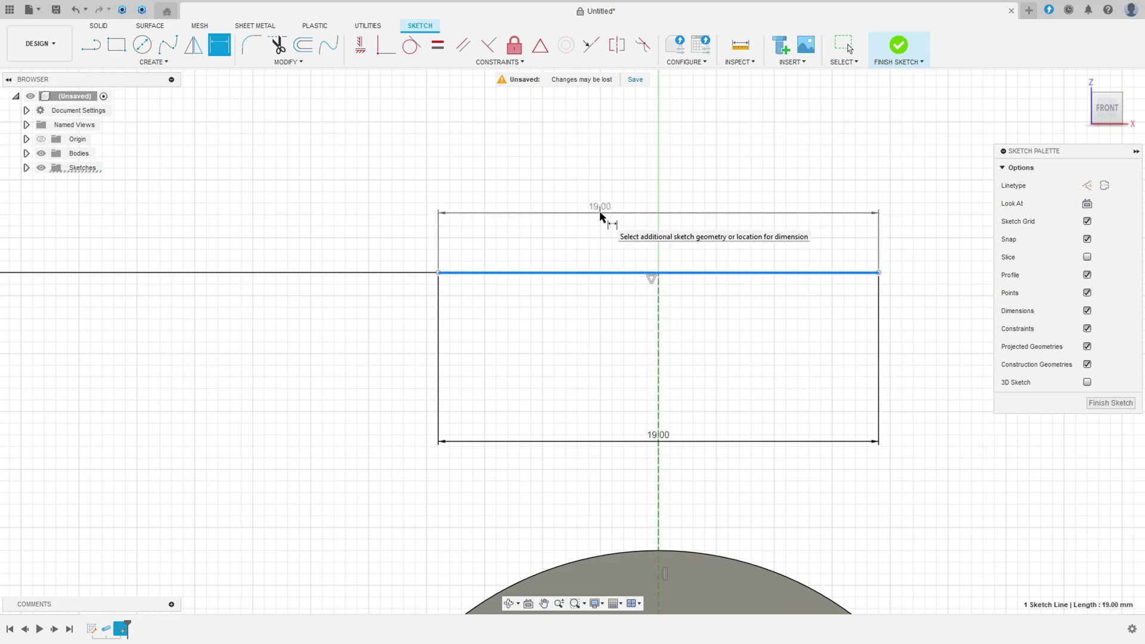
{"action": "key", "text": "Escape"}
{"action": "left_click_drag", "start_coordinate": [633, 272], "coordinate": [626, 267]}
{"action": "left_click", "coordinate": [363, 48]}
{"action": "left_click", "coordinate": [535, 253]}
{"action": "scroll", "coordinate": [624, 287], "scroll_direction": "down", "scroll_amount": 4}
{"action": "scroll", "coordinate": [678, 383], "scroll_direction": "down", "scroll_amount": 5}
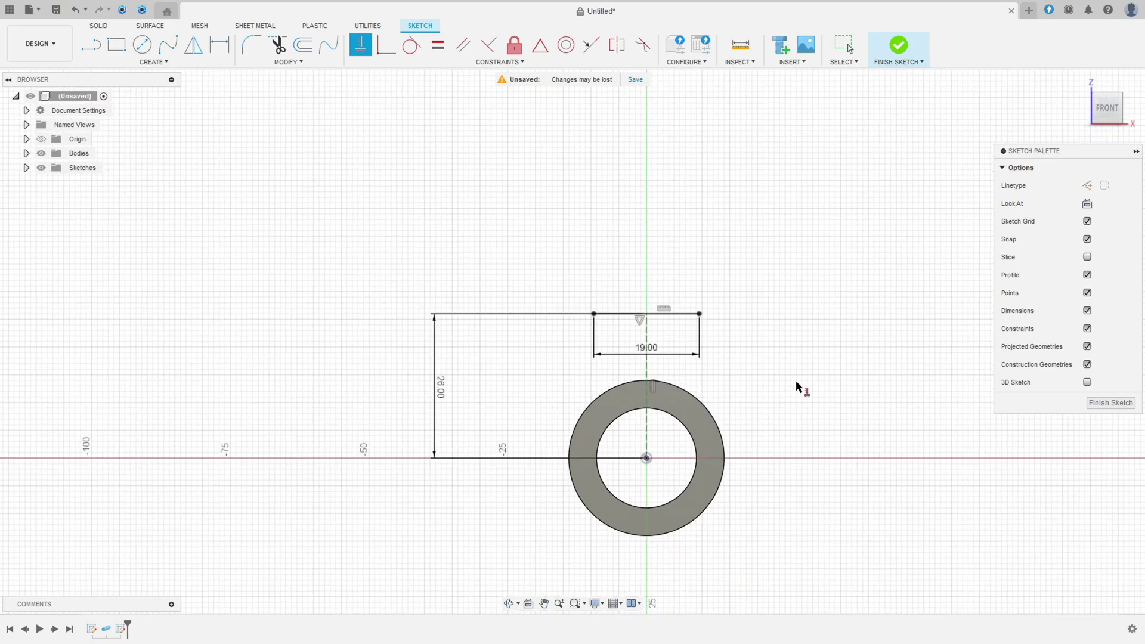
{"action": "scroll", "coordinate": [757, 378], "scroll_direction": "up", "scroll_amount": 1}
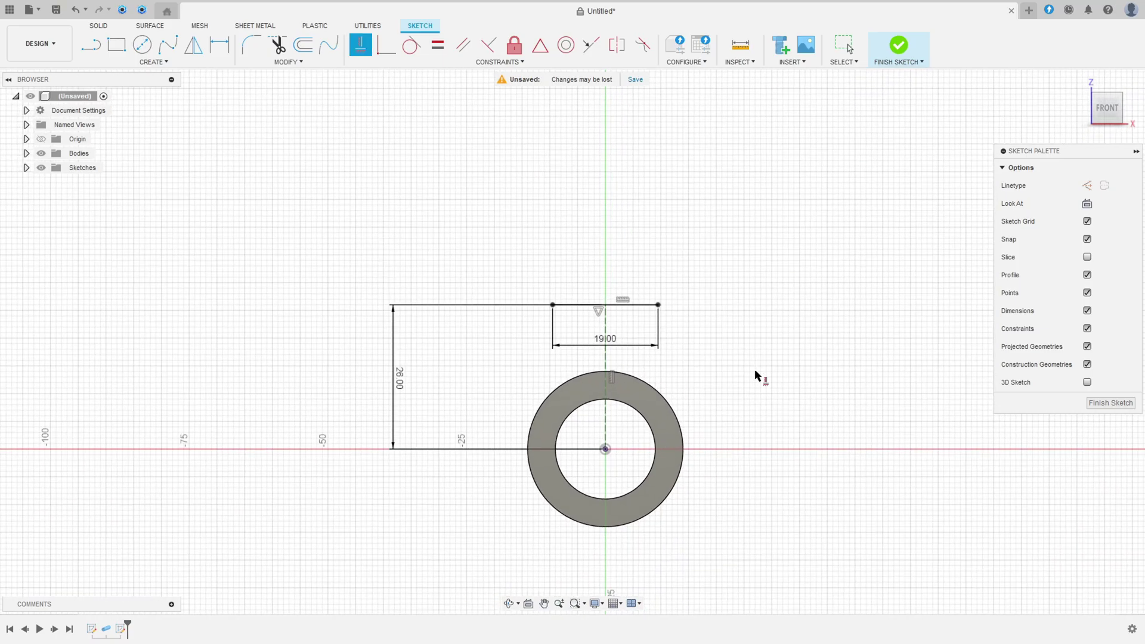
{"action": "left_click", "coordinate": [901, 48]}
- Pipe the 19 mm line into a new hollow body with 15 mm section and 3 mm wall
{"action": "left_click", "coordinate": [1079, 80]}
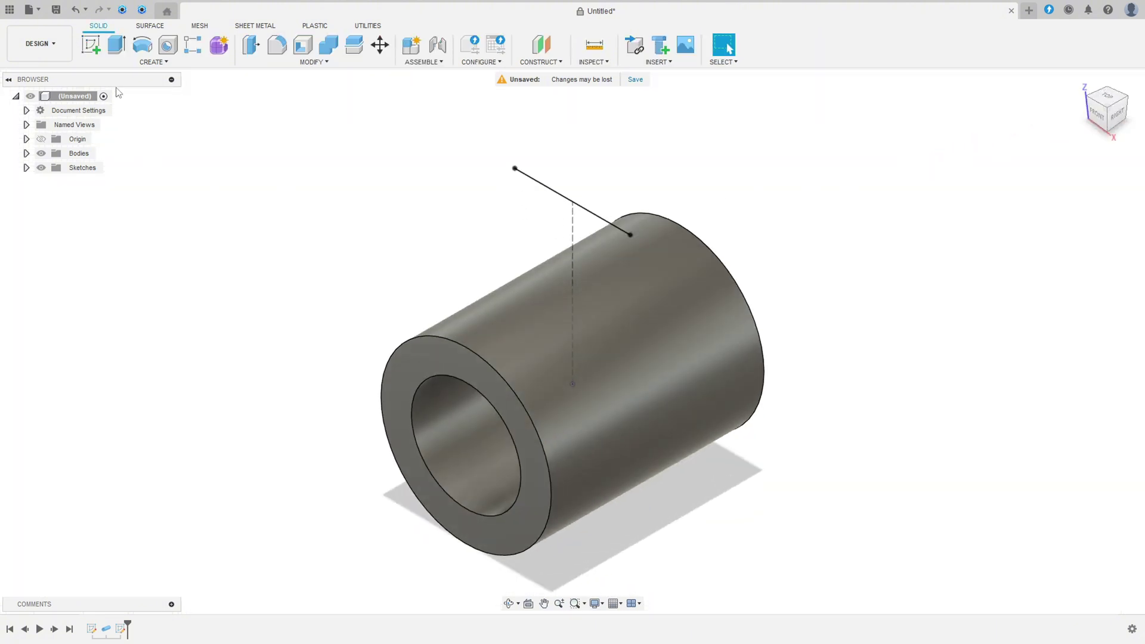
{"action": "left_click", "coordinate": [154, 62]}
{"action": "left_click", "coordinate": [97, 291]}
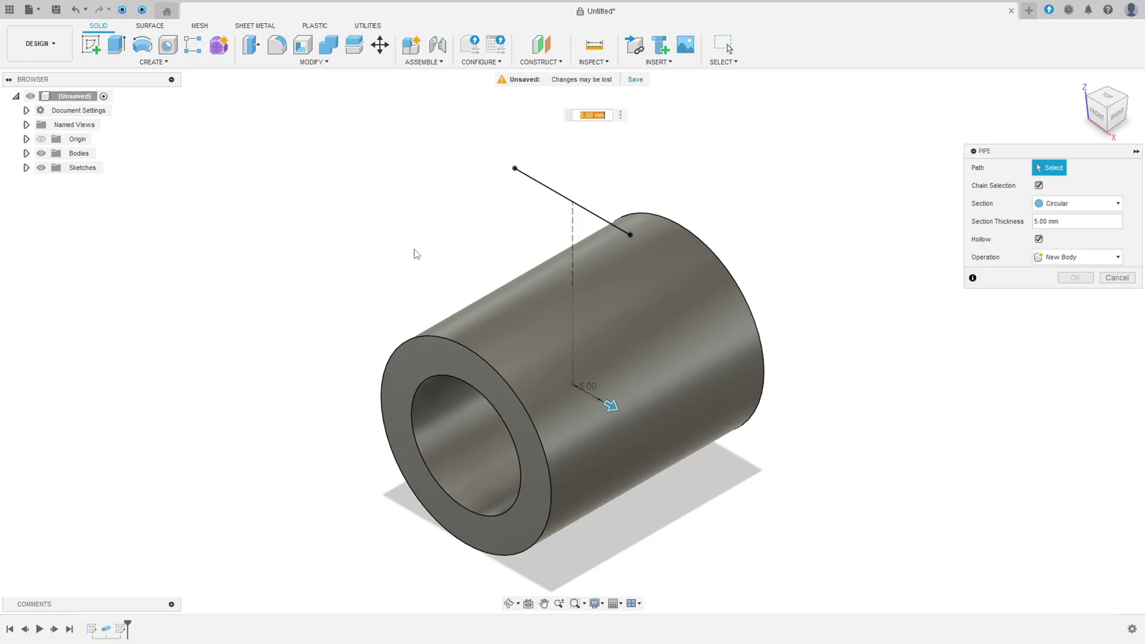
{"action": "left_click", "coordinate": [561, 194]}
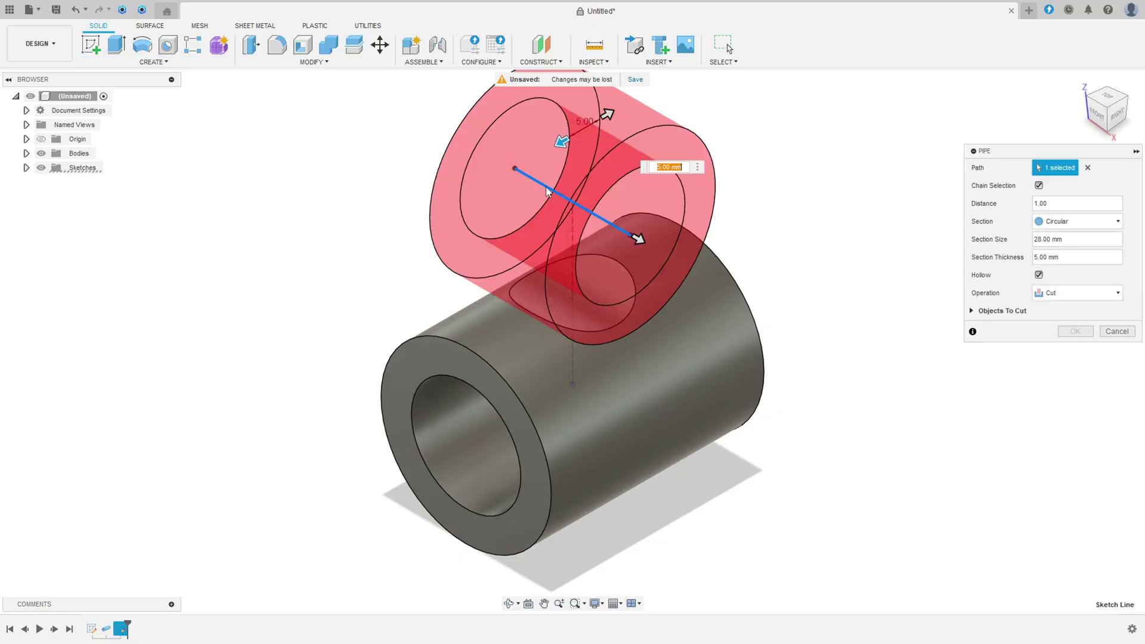
{"action": "left_click", "coordinate": [1069, 240]}
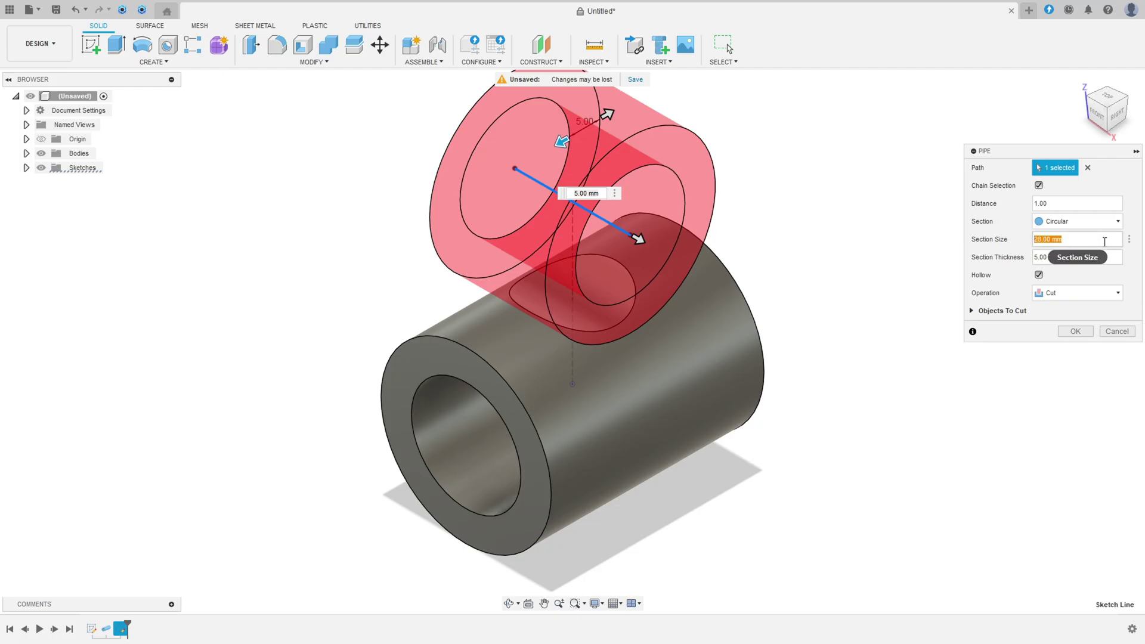
{"action": "type", "text": "15"}
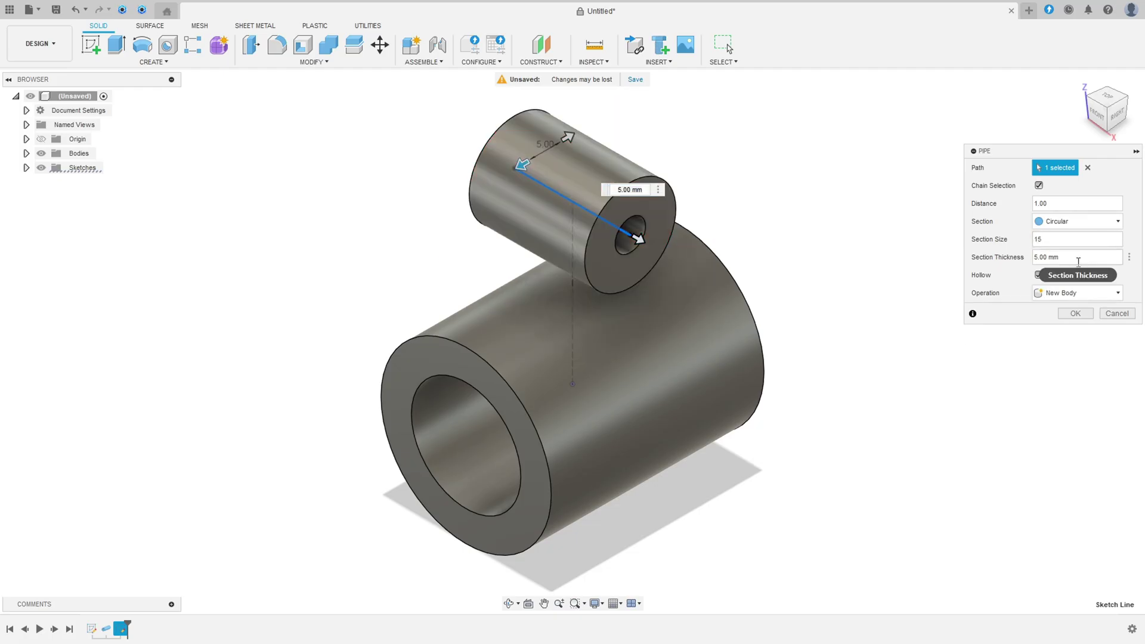
{"action": "left_click", "coordinate": [1071, 257]}
{"action": "type", "text": "3"}
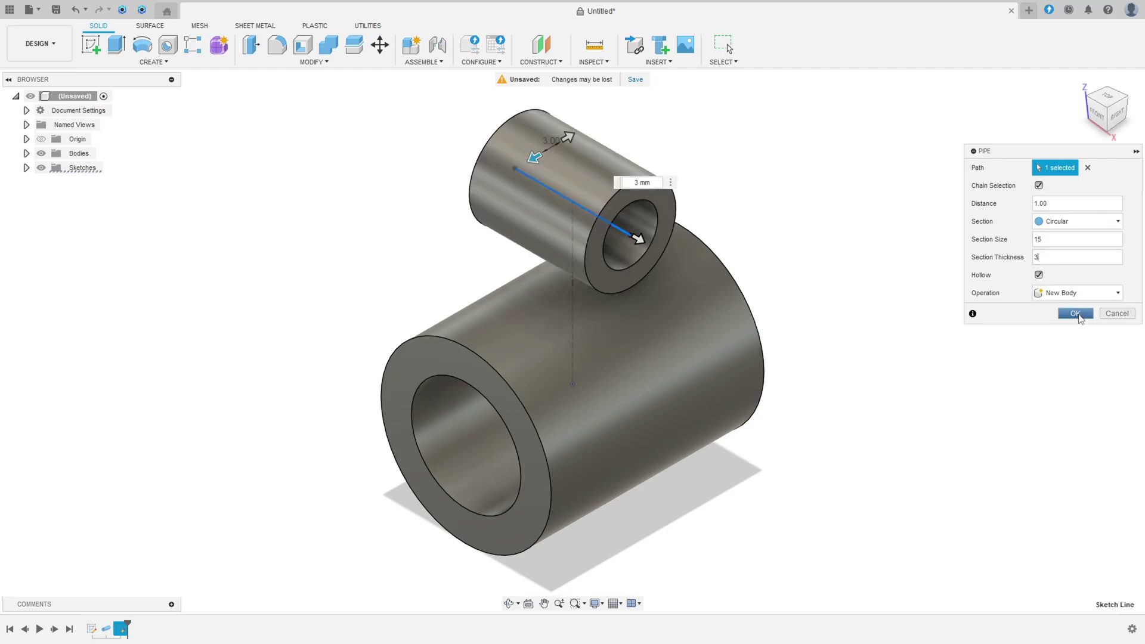
{"action": "left_click", "coordinate": [1077, 314]}
{"action": "left_click", "coordinate": [1066, 91]}
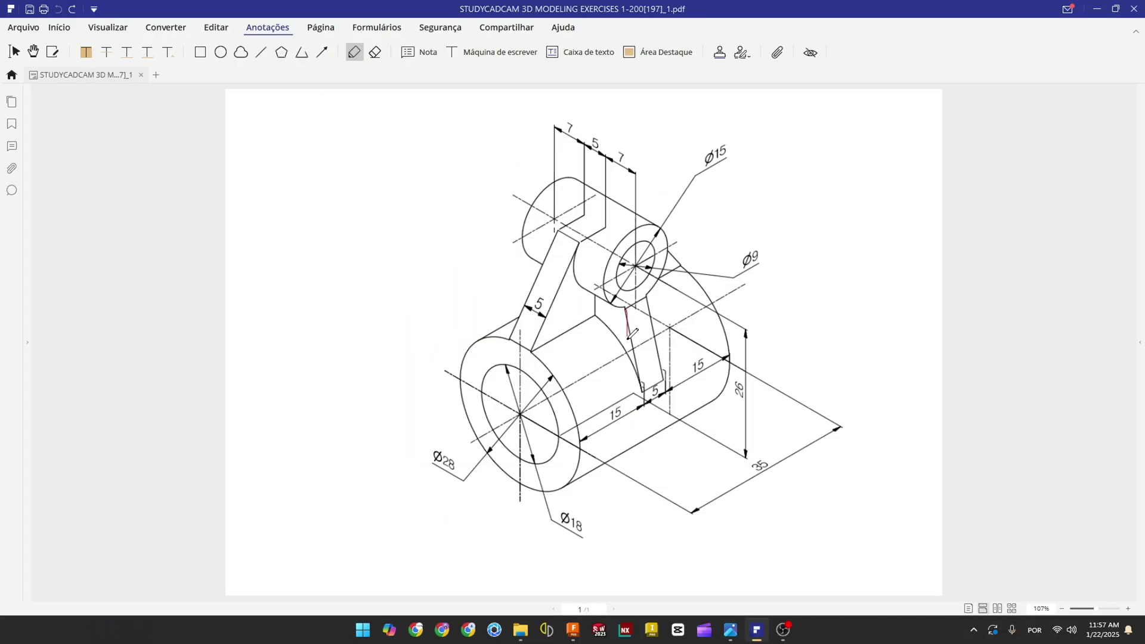
- Trace the slanted side rib in red, undoing the first stray mark and redrawing along the rib
{"action": "mouse_move", "coordinate": [637, 362]}
{"action": "left_mouse_down"}
{"action": "mouse_move", "coordinate": [601, 298]}
{"action": "mouse_move", "coordinate": [631, 337]}
{"action": "mouse_move", "coordinate": [637, 309]}
{"action": "mouse_move", "coordinate": [652, 368]}
{"action": "left_mouse_up"}
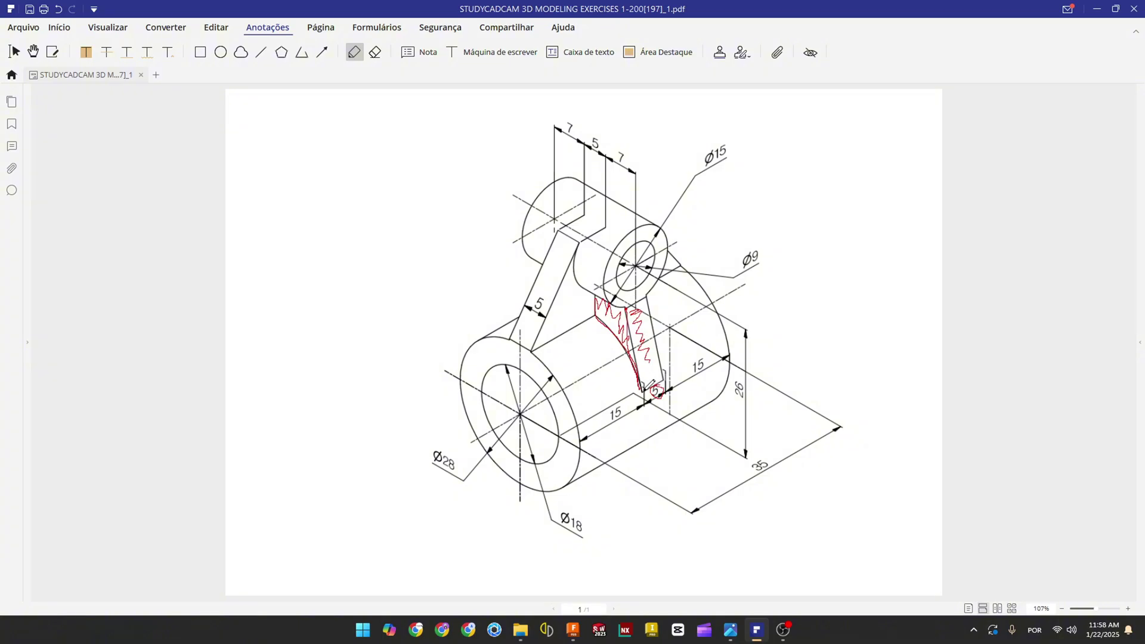
{"action": "key", "text": "ctrl+z"}
{"action": "key", "text": "ctrl+z"}
{"action": "key", "text": "ctrl+z"}
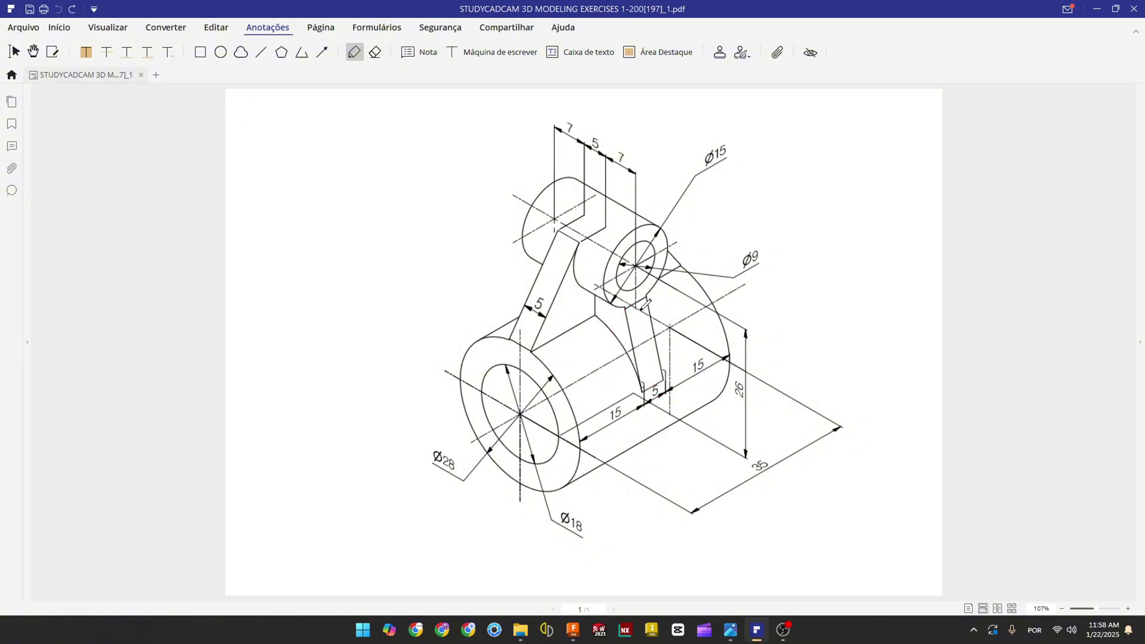
{"action": "left_click_drag", "start_coordinate": [645, 348], "coordinate": [653, 383]}
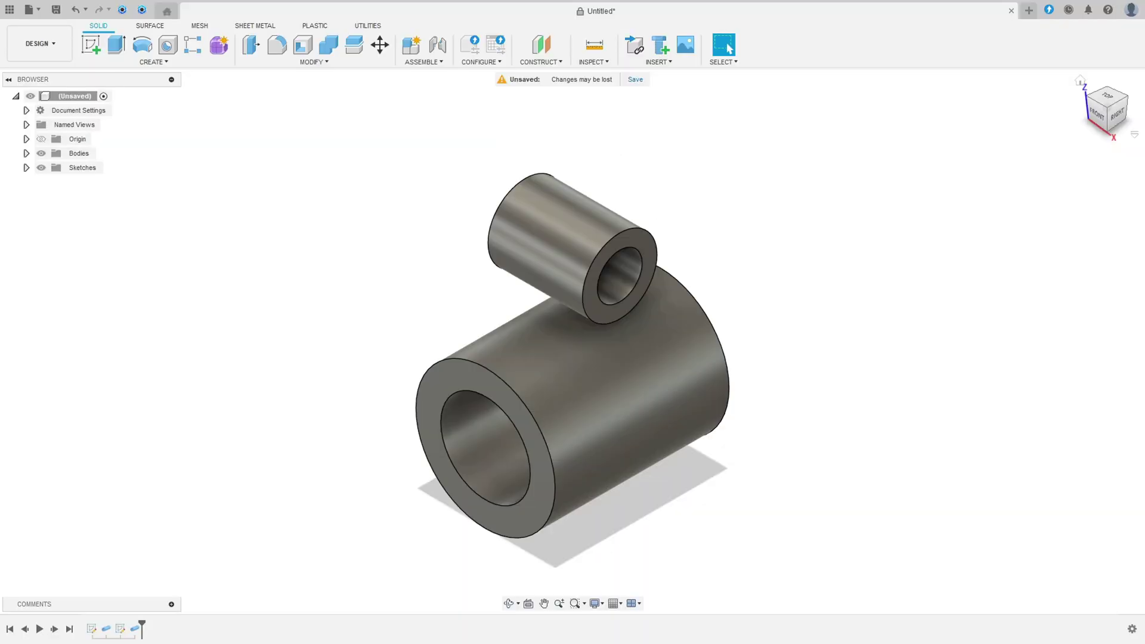
- Create a front-plane sketch and project the boss tube and main ring bodies into it
{"action": "left_click", "coordinate": [94, 46]}
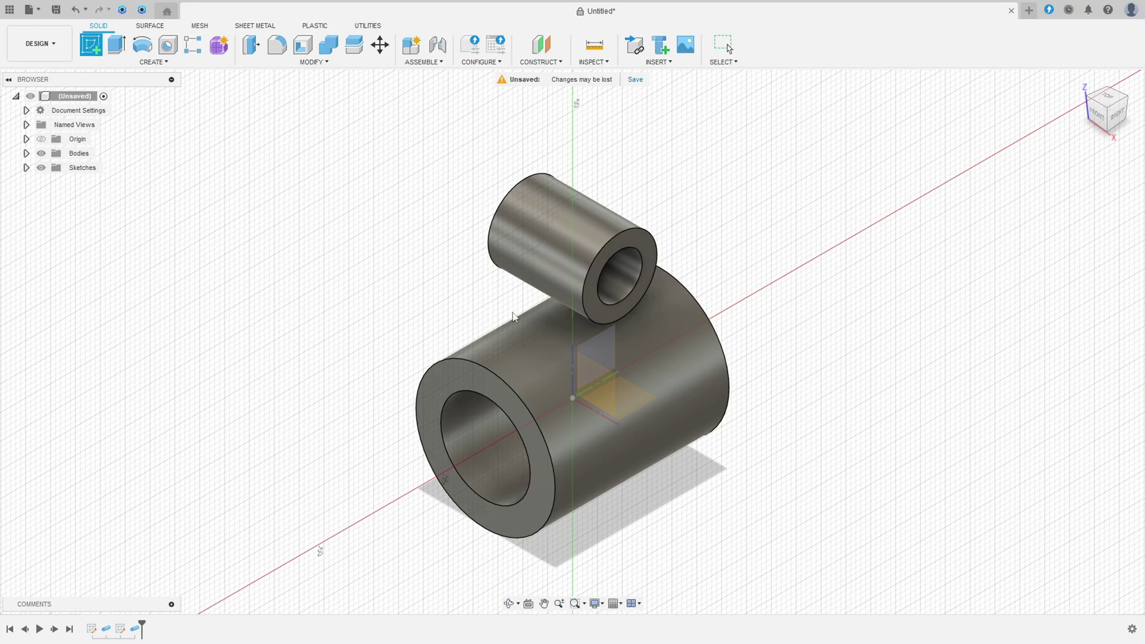
{"action": "left_click", "coordinate": [608, 383]}
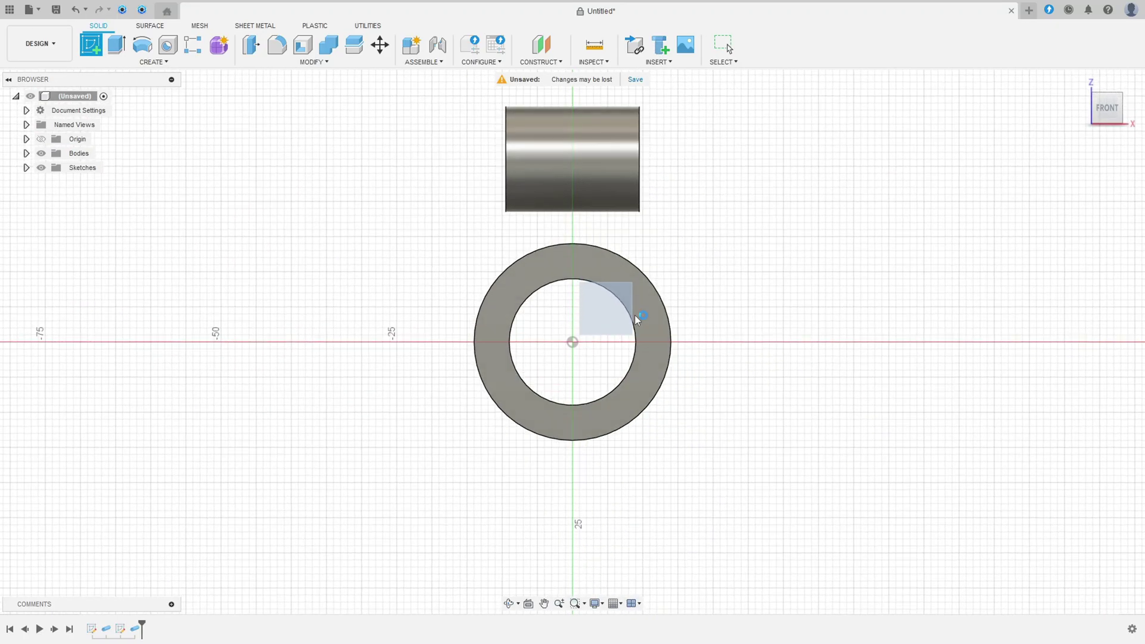
{"action": "left_click", "coordinate": [154, 62]}
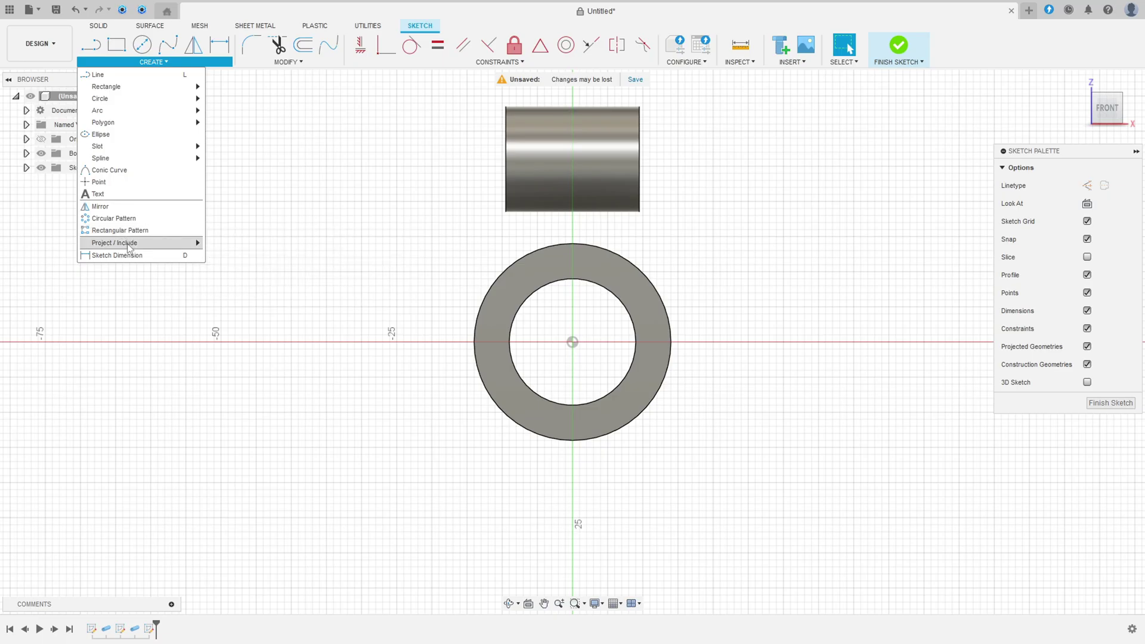
{"action": "mouse_move", "coordinate": [129, 243]}
{"action": "left_click", "coordinate": [219, 242]}
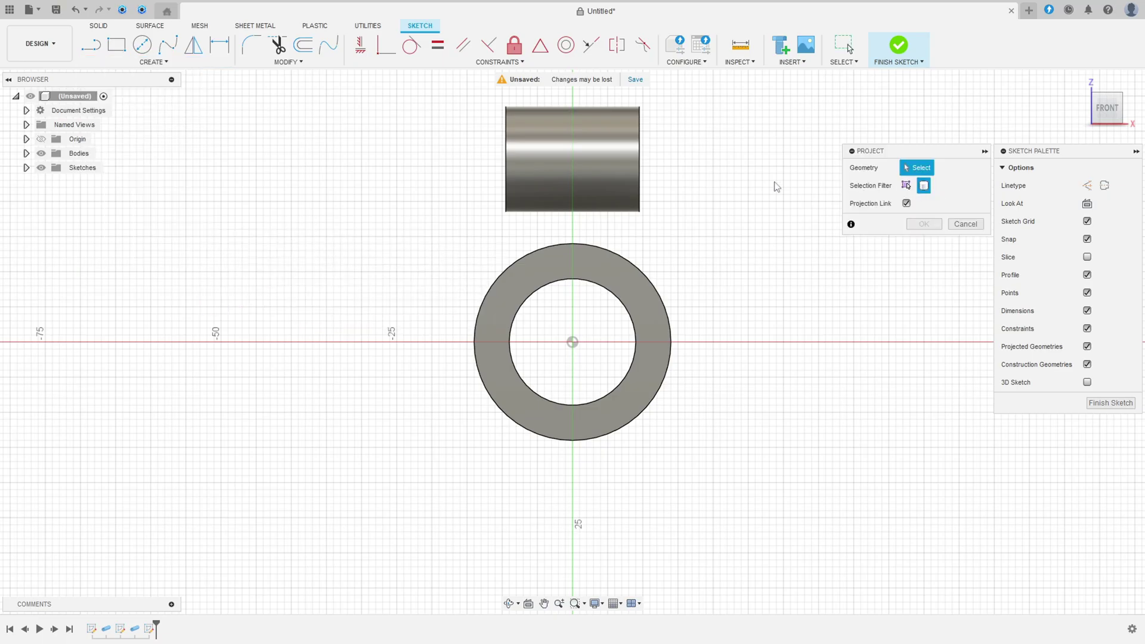
{"action": "left_click", "coordinate": [575, 155]}
{"action": "left_click", "coordinate": [596, 263]}
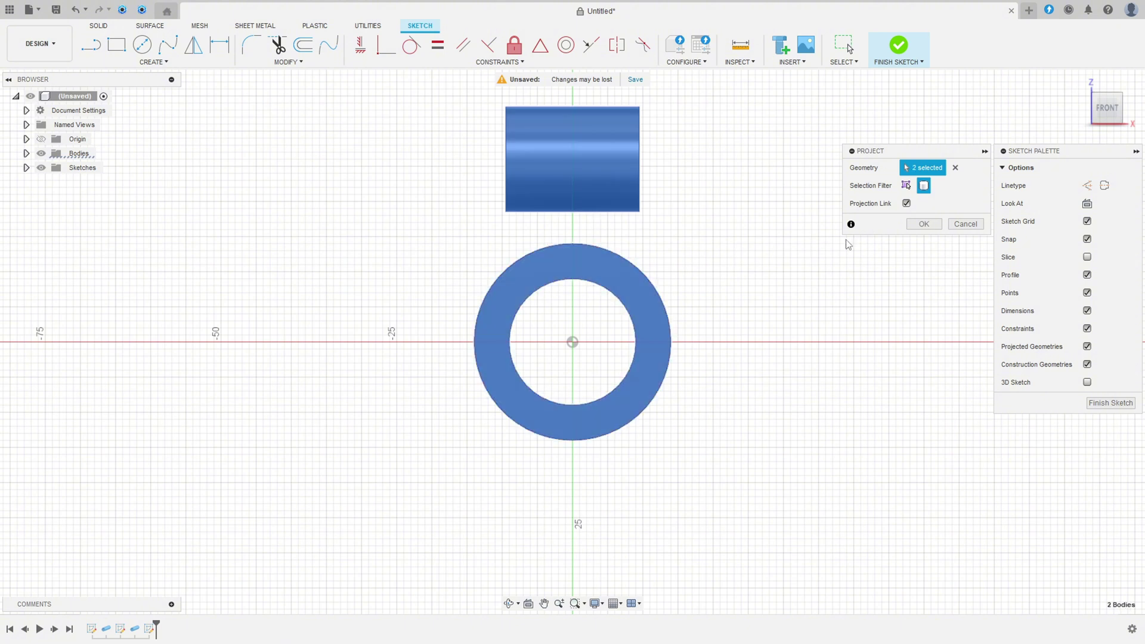
{"action": "left_click", "coordinate": [924, 225]}
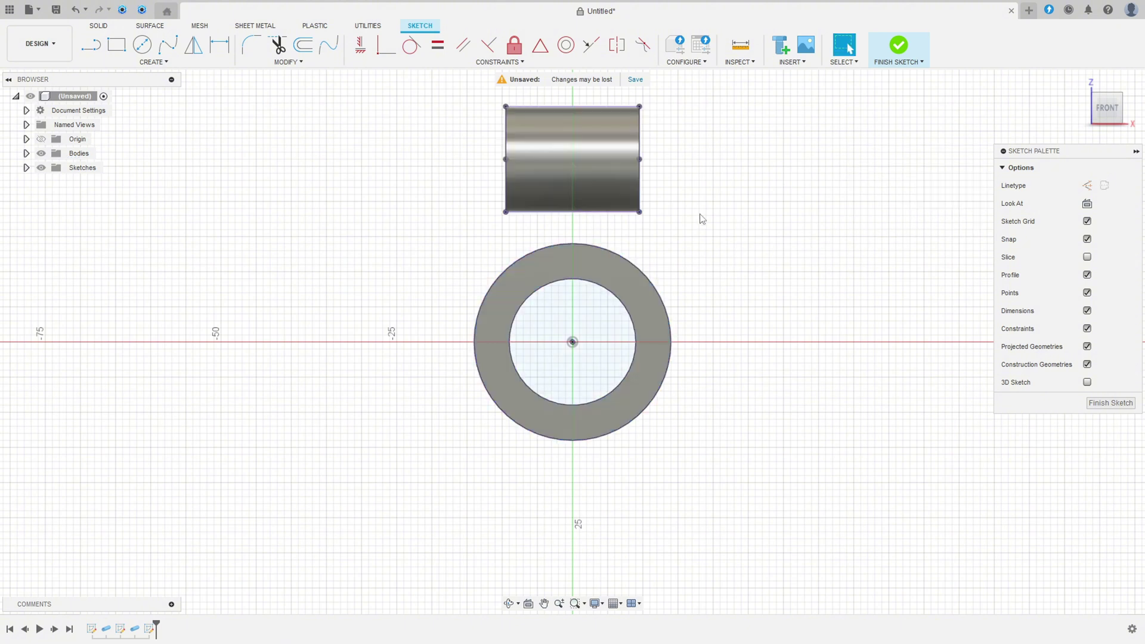
- Draw two lines from the boss's bottom corners down to the ring
{"action": "left_click", "coordinate": [91, 44]}
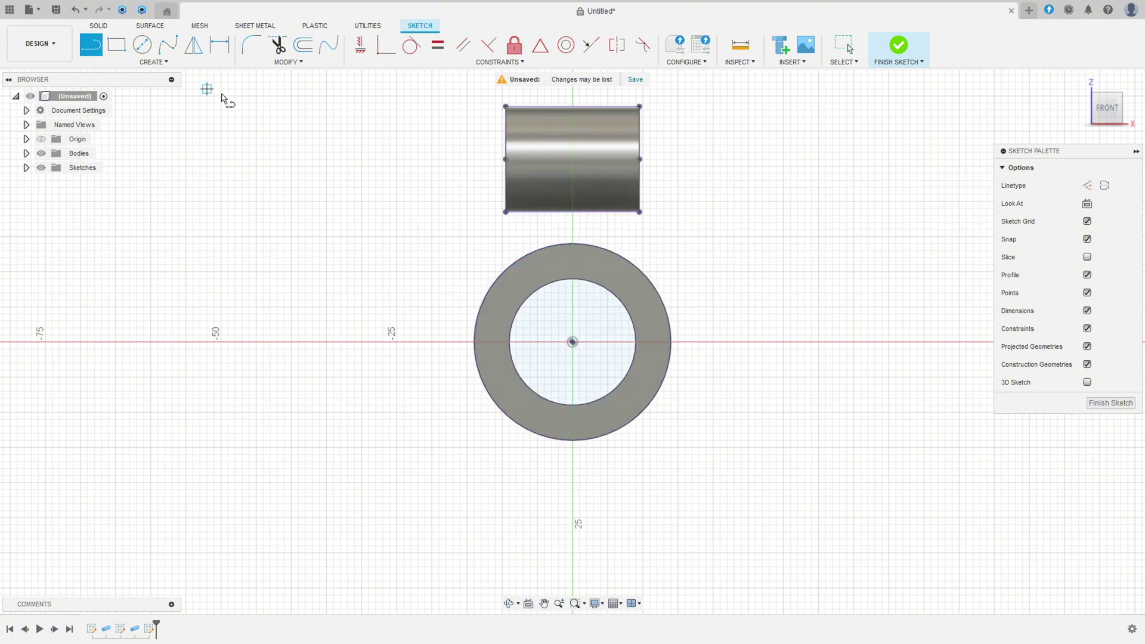
{"action": "left_click", "coordinate": [506, 212]}
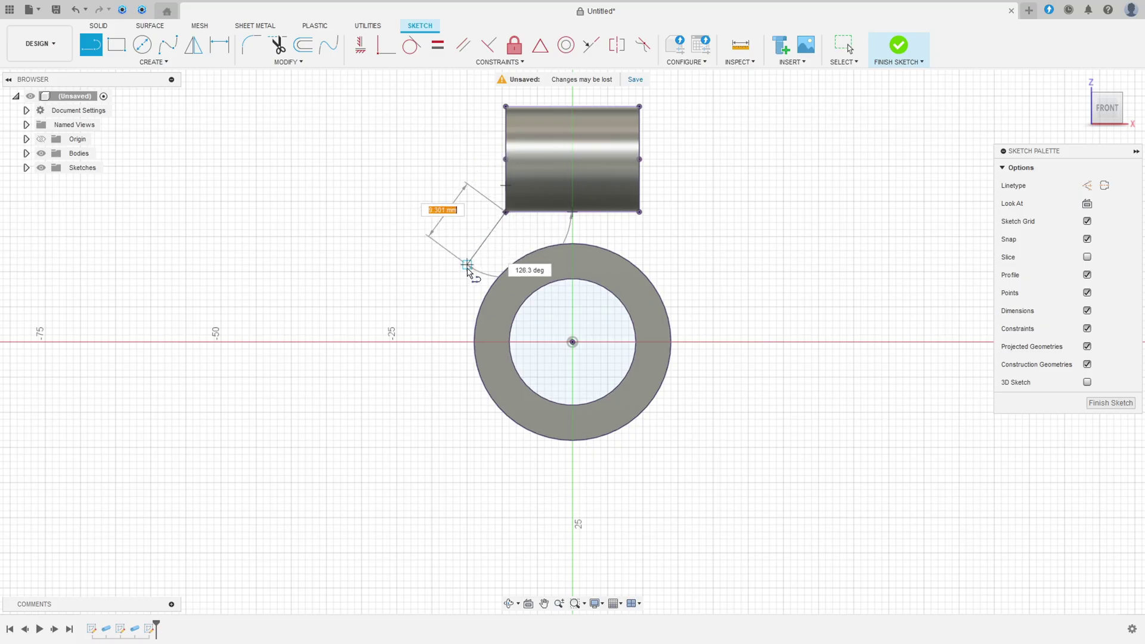
{"action": "left_click", "coordinate": [478, 315]}
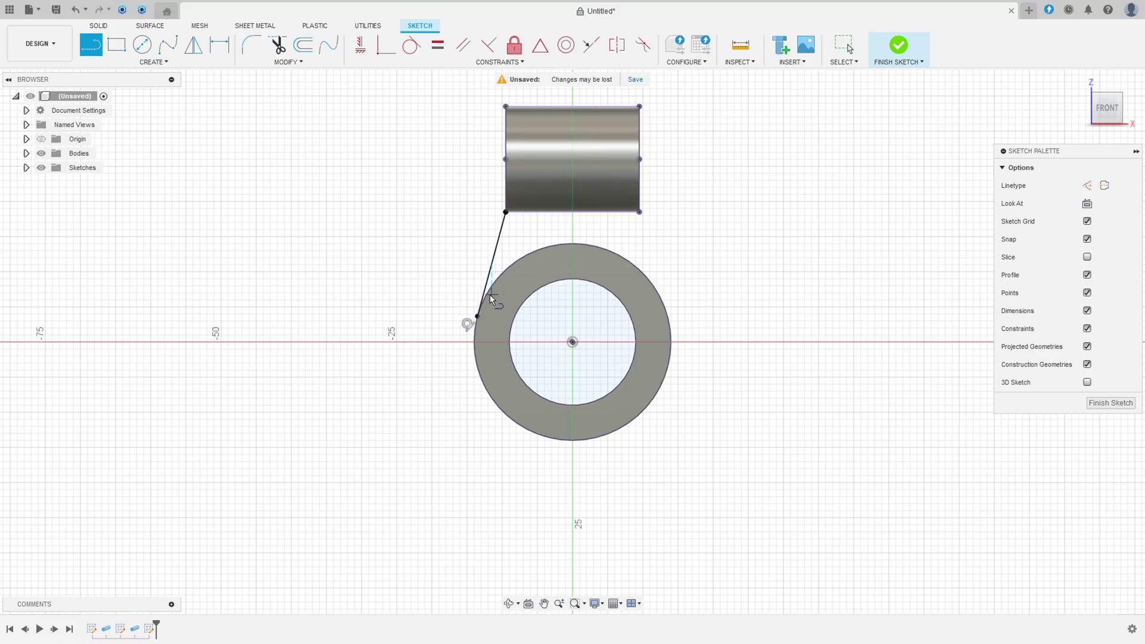
{"action": "left_click", "coordinate": [641, 213]}
{"action": "left_click", "coordinate": [652, 281]}
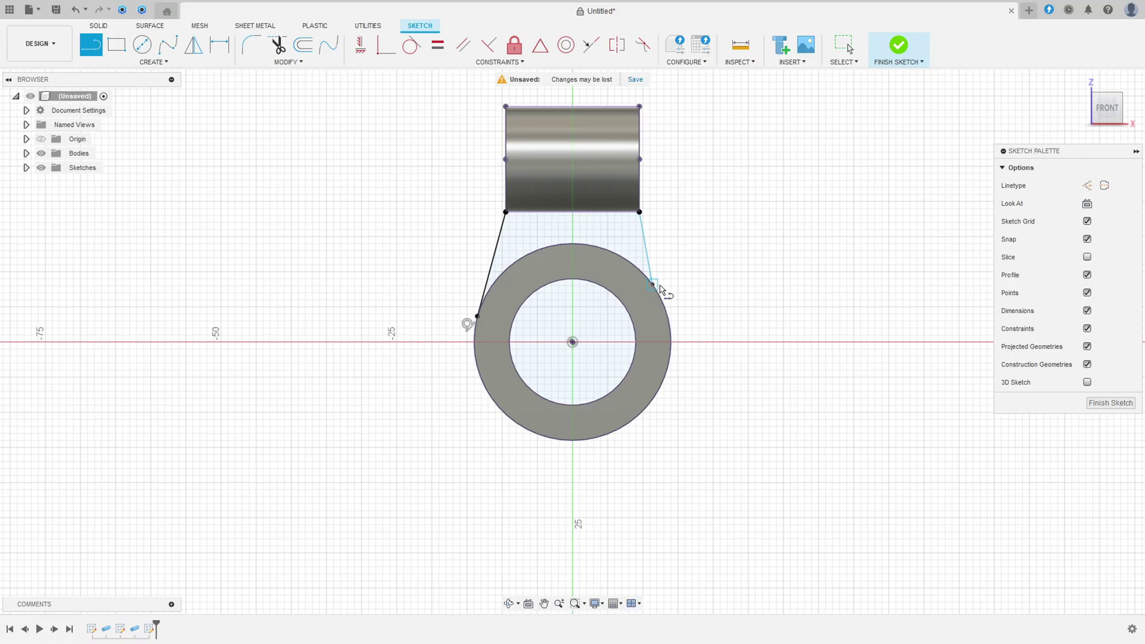
{"action": "key", "text": "Escape"}
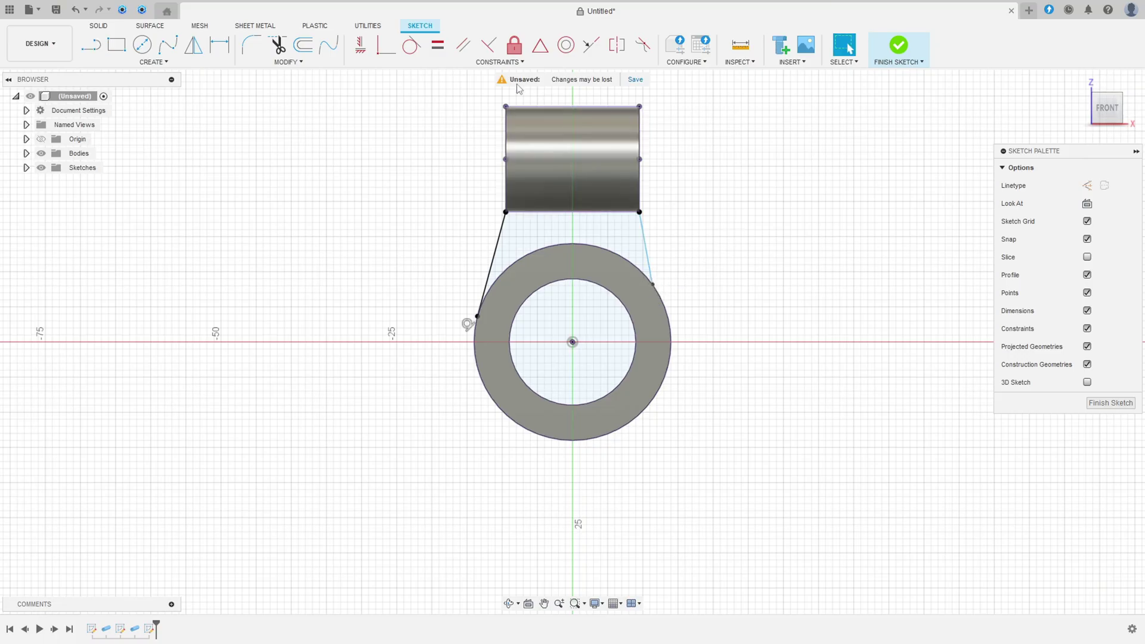
- Make the right line tangent to the outer tube circle
{"action": "left_click", "coordinate": [412, 46]}
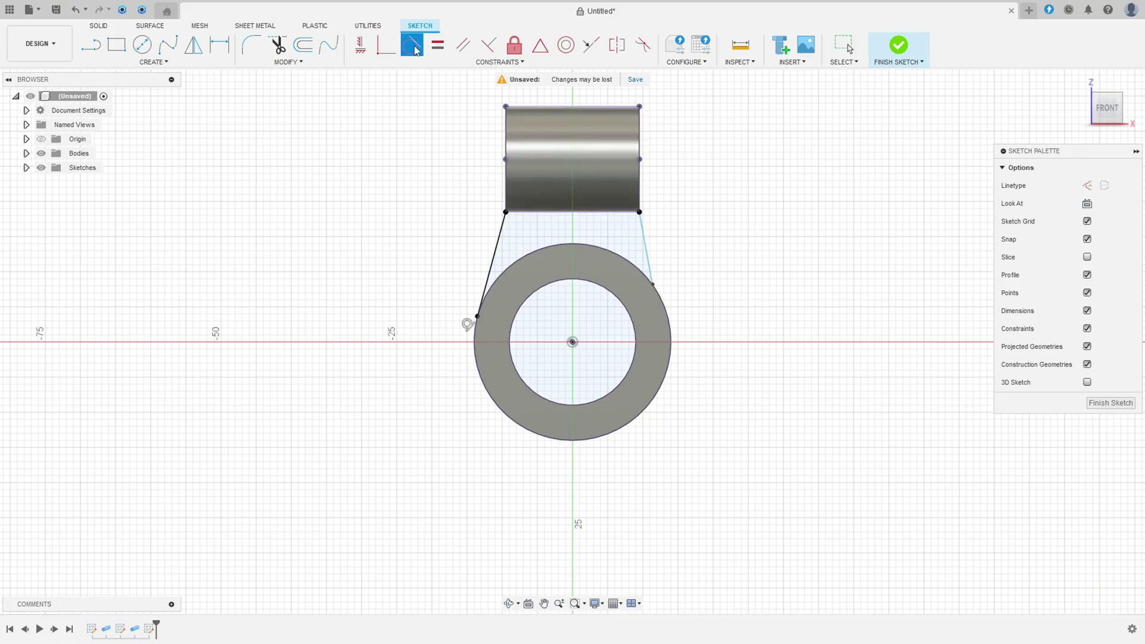
{"action": "left_click", "coordinate": [646, 246]}
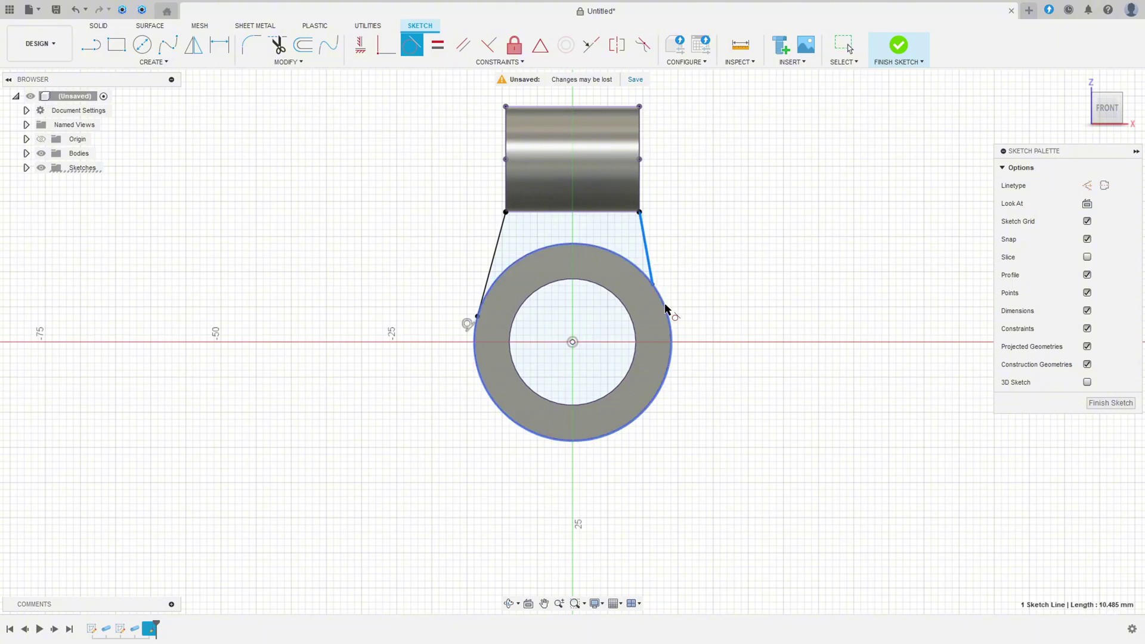
{"action": "left_click", "coordinate": [665, 307]}
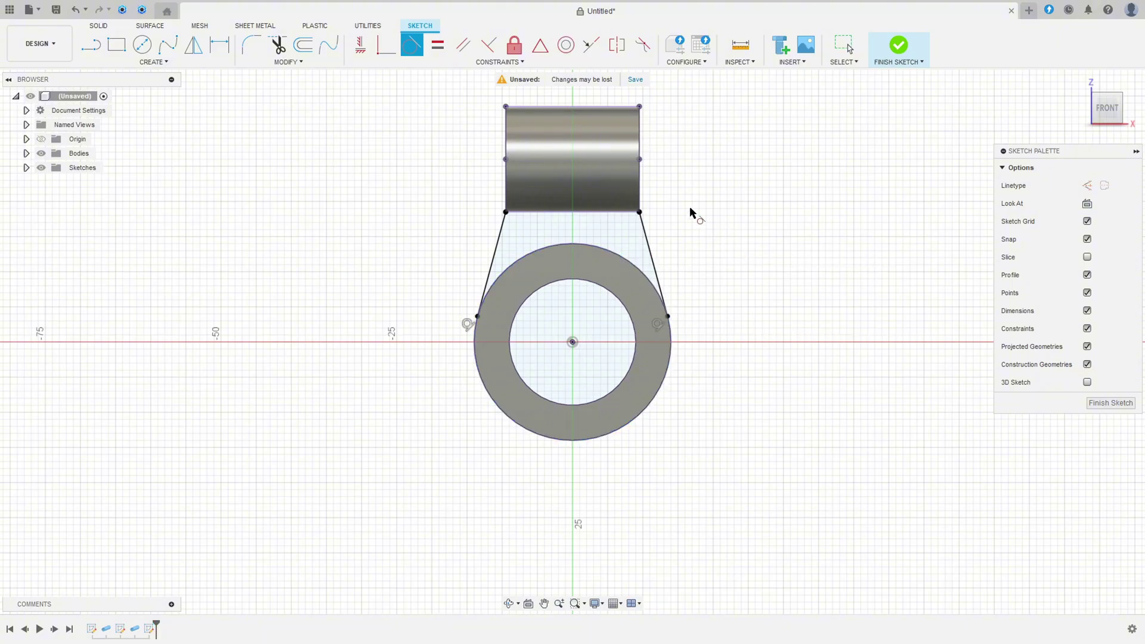
{"action": "key", "text": "Escape"}
{"action": "middle_click_drag", "start_coordinate": [703, 212], "coordinate": [693, 215], "text": "shift"}
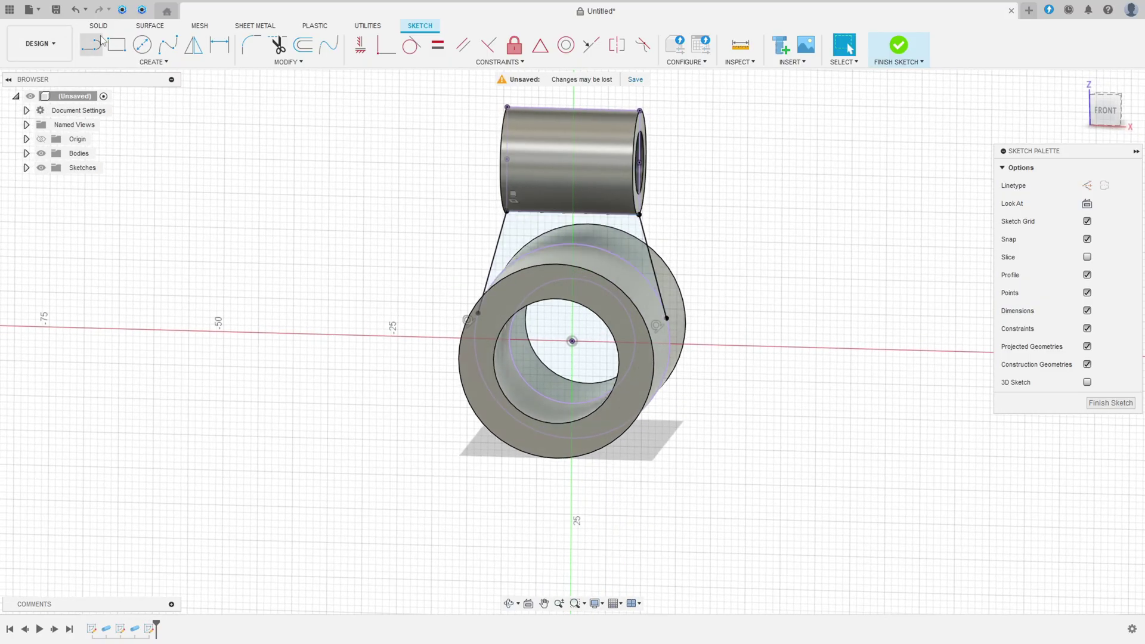
- Draw a 2 × 19 mm rectangle under the boss and finish the sketch
{"action": "left_click", "coordinate": [116, 44]}
{"action": "left_click", "coordinate": [508, 212]}
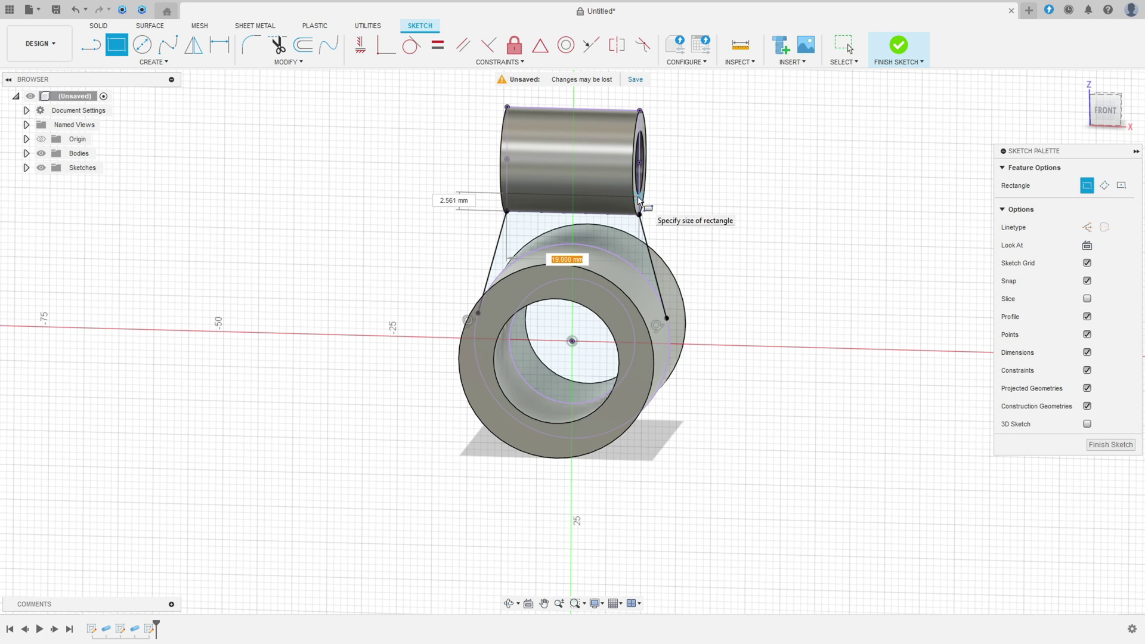
{"action": "key", "text": "Tab"}
{"action": "key", "text": "Tab"}
{"action": "type", "text": "19"}
{"action": "key", "text": "Return"}
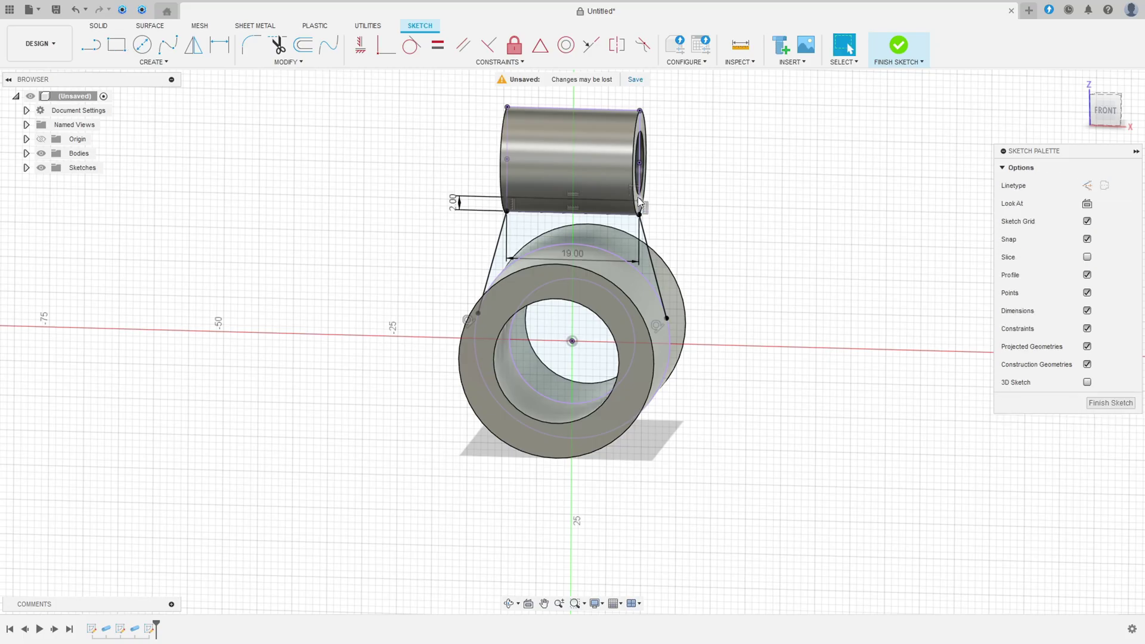
{"action": "left_click", "coordinate": [900, 46]}
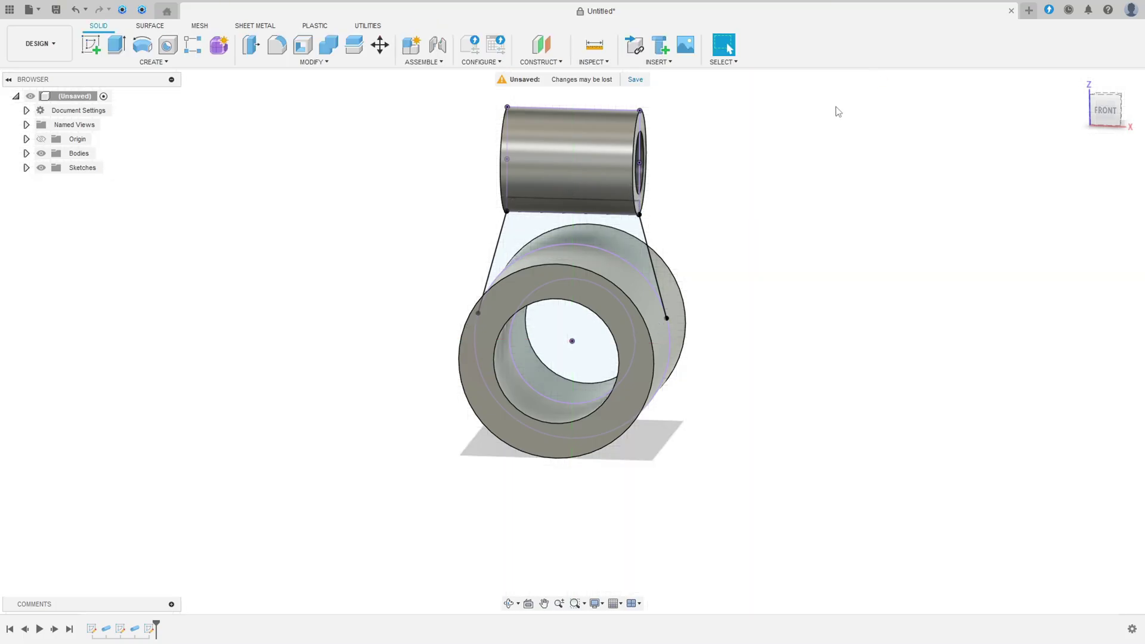
- Start an extrusion and select the triangular web and rectangular profiles
{"action": "left_click", "coordinate": [1080, 81]}
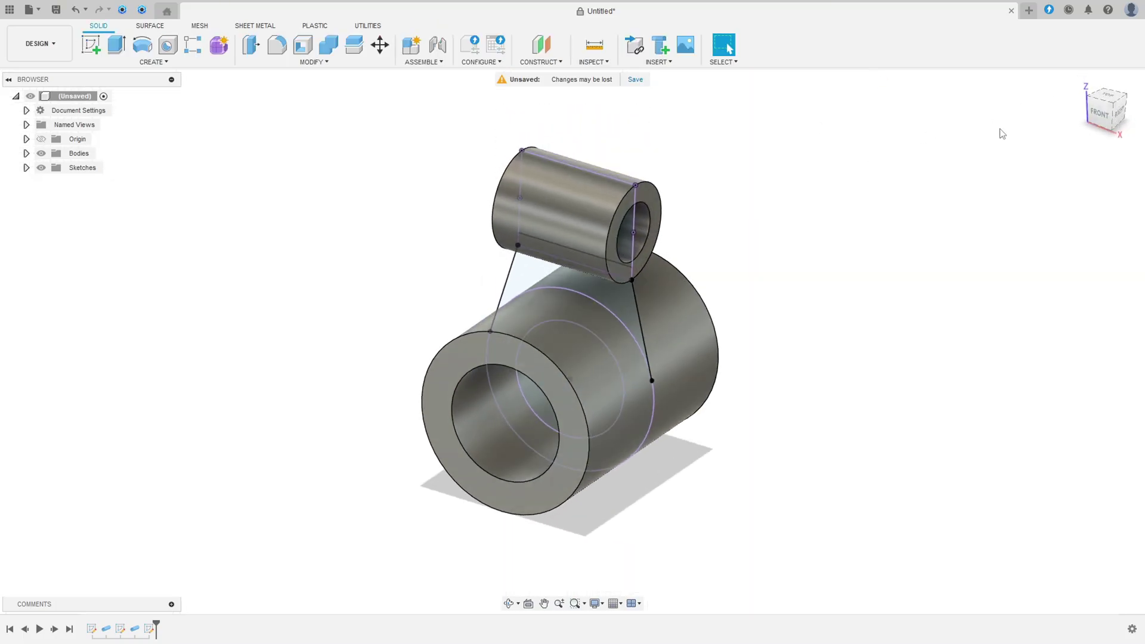
{"action": "left_click", "coordinate": [118, 47]}
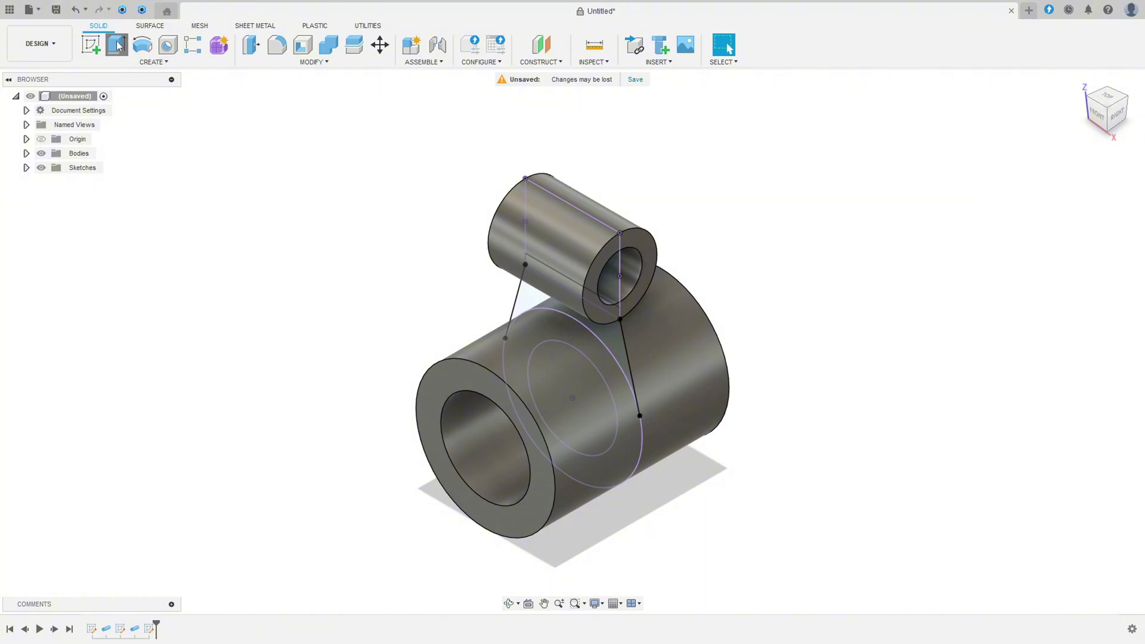
{"action": "left_click", "coordinate": [579, 310]}
{"action": "middle_click_drag", "start_coordinate": [579, 310], "coordinate": [588, 299], "text": "shift"}
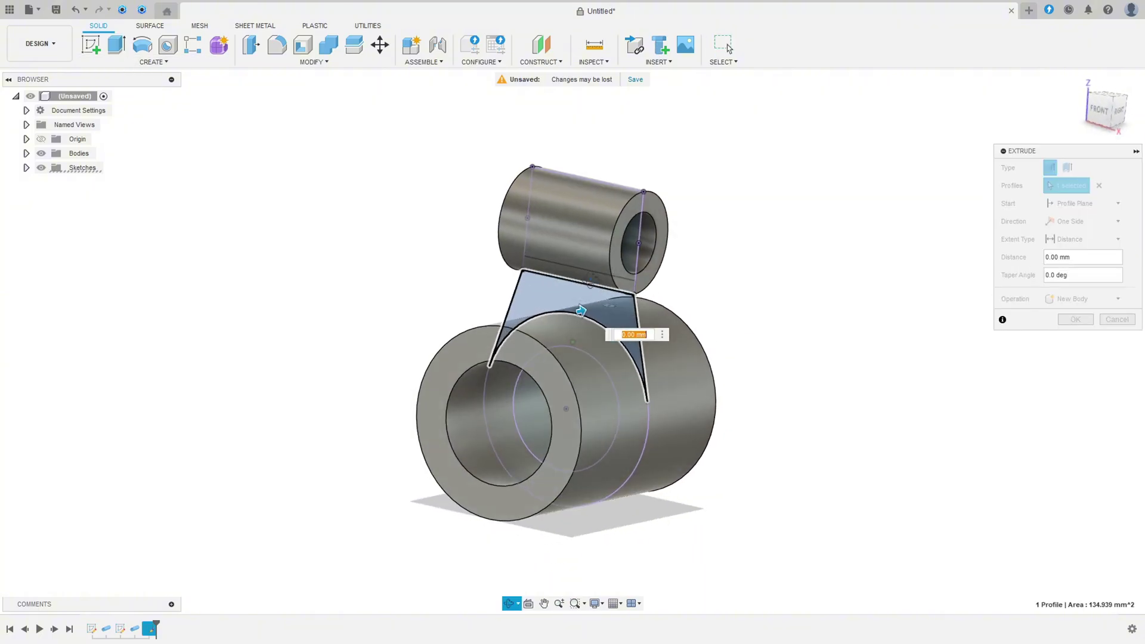
{"action": "scroll", "coordinate": [595, 282], "scroll_direction": "up", "scroll_amount": 3}
{"action": "left_click", "coordinate": [617, 284]}
{"action": "scroll", "coordinate": [617, 284], "scroll_direction": "down", "scroll_amount": 2}
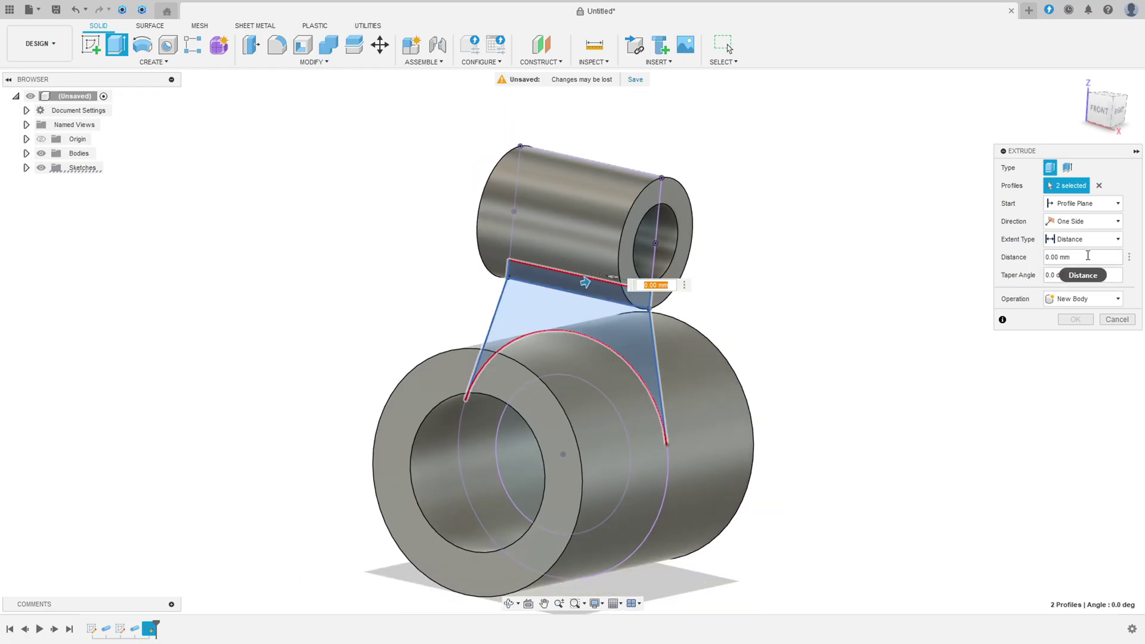
- Extrude them 5 mm symmetrically, full length, joined to the existing body
{"action": "left_click", "coordinate": [1078, 225]}
{"action": "left_click", "coordinate": [1072, 260]}
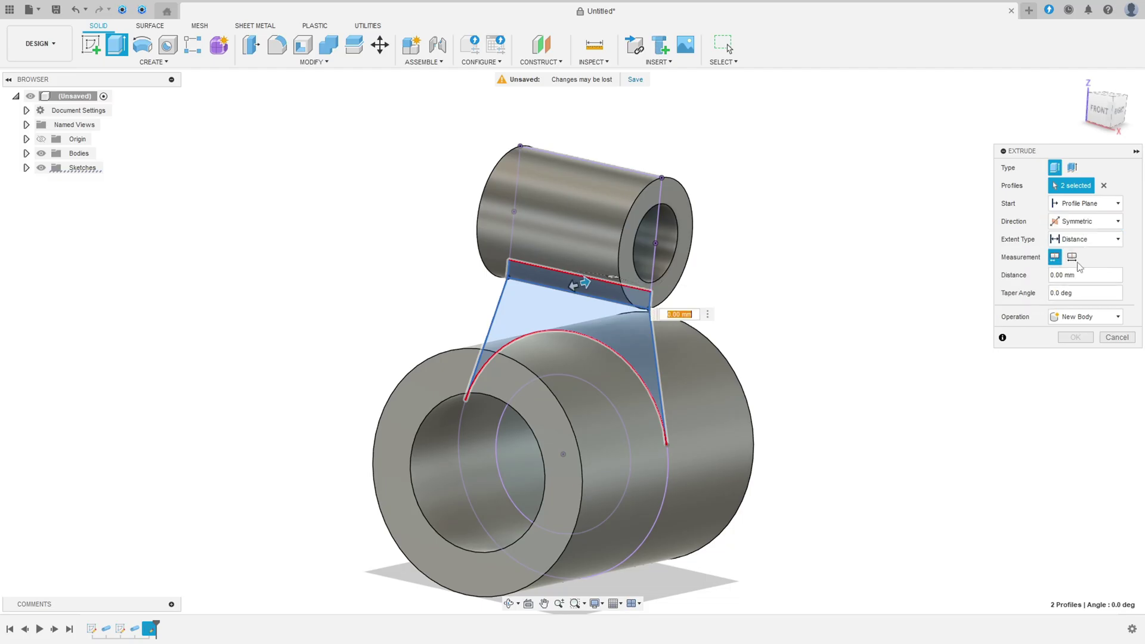
{"action": "left_click", "coordinate": [1073, 257]}
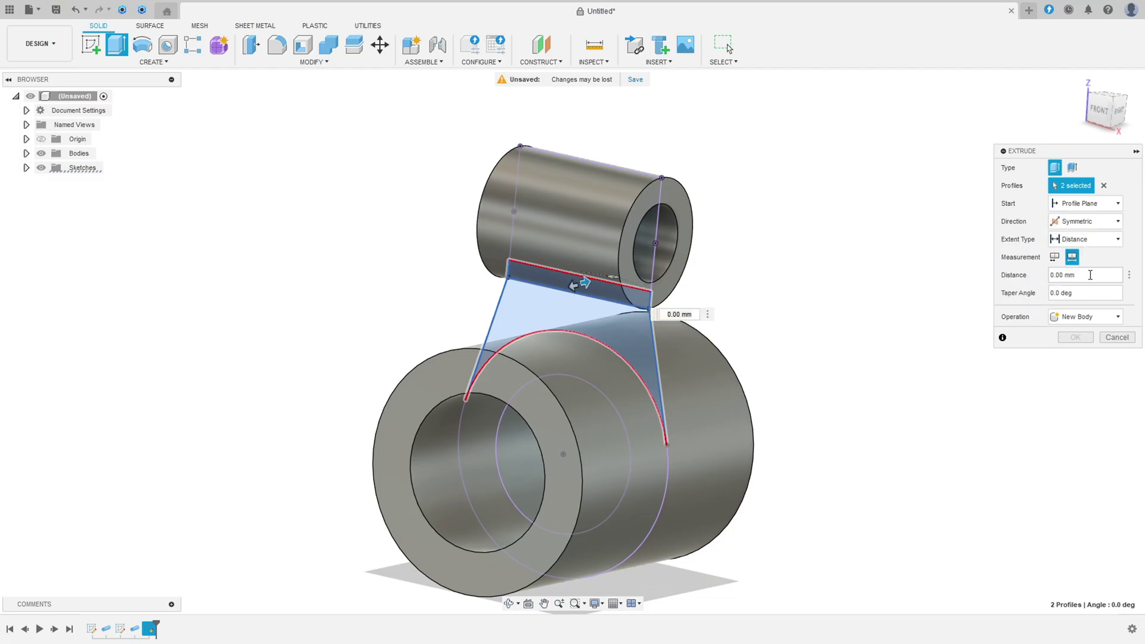
{"action": "type", "text": "5"}
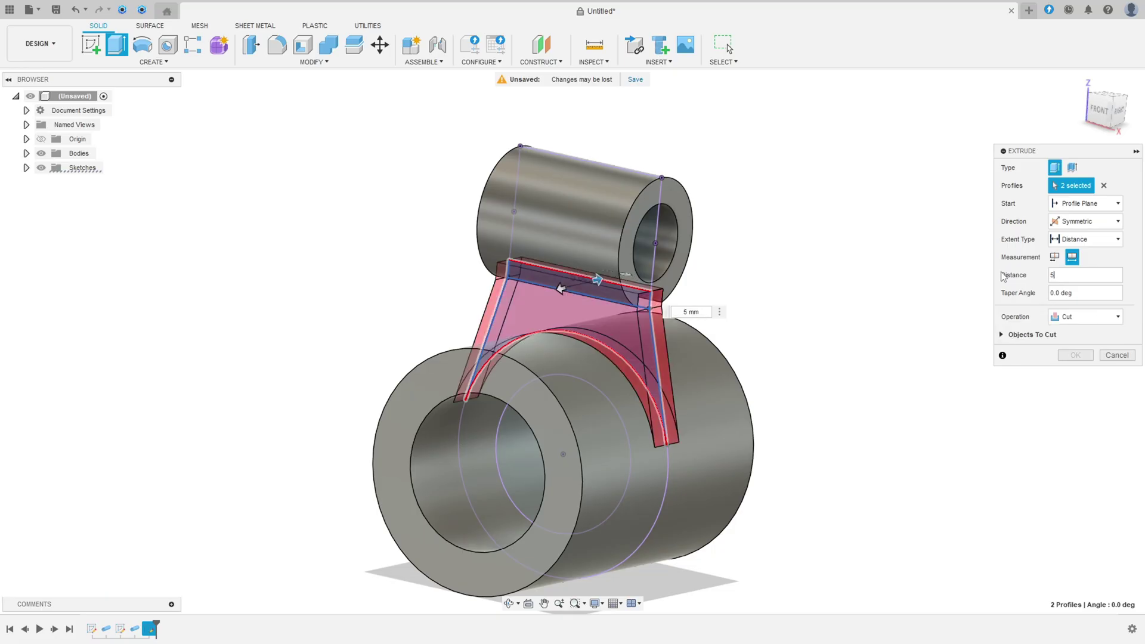
{"action": "left_click", "coordinate": [1065, 317]}
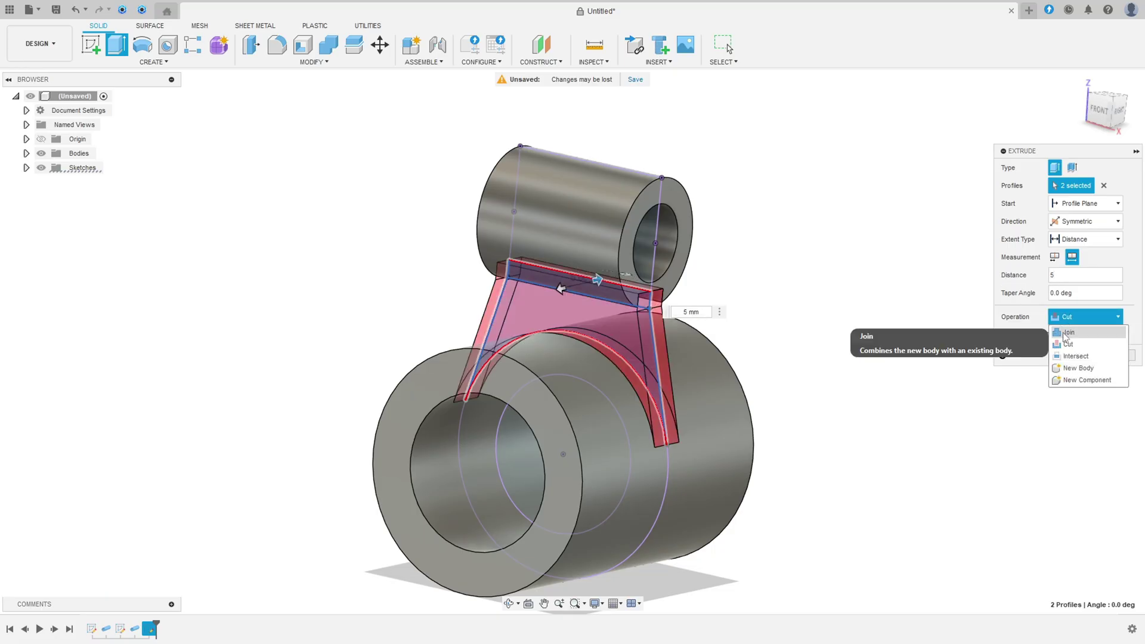
{"action": "left_click", "coordinate": [1059, 330]}
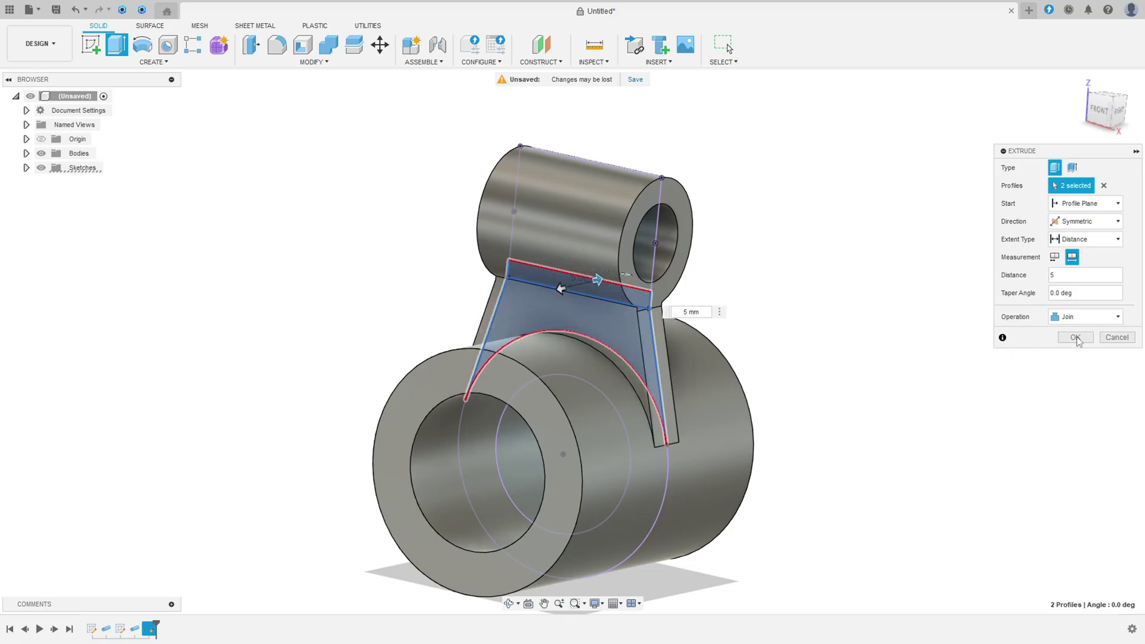
{"action": "left_click", "coordinate": [1076, 338]}
{"action": "left_click", "coordinate": [1081, 83]}
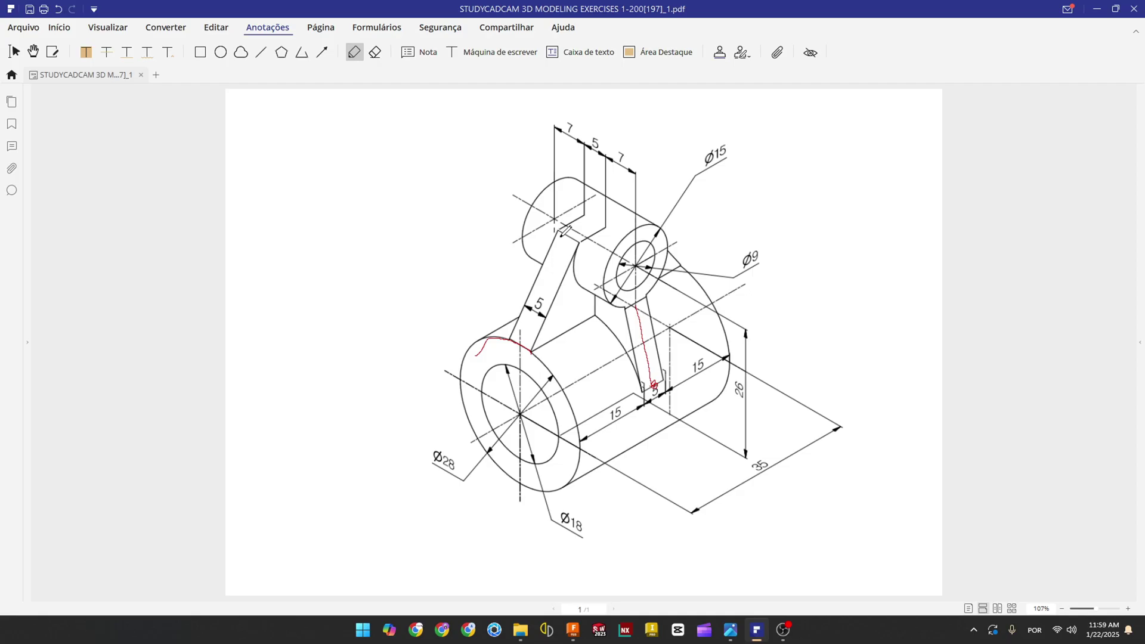
- Mark both edges of the angled side rib with red pencil strokes on the PDF
{"action": "left_click_drag", "start_coordinate": [560, 249], "coordinate": [528, 308]}
{"action": "left_click_drag", "start_coordinate": [533, 351], "coordinate": [584, 269]}
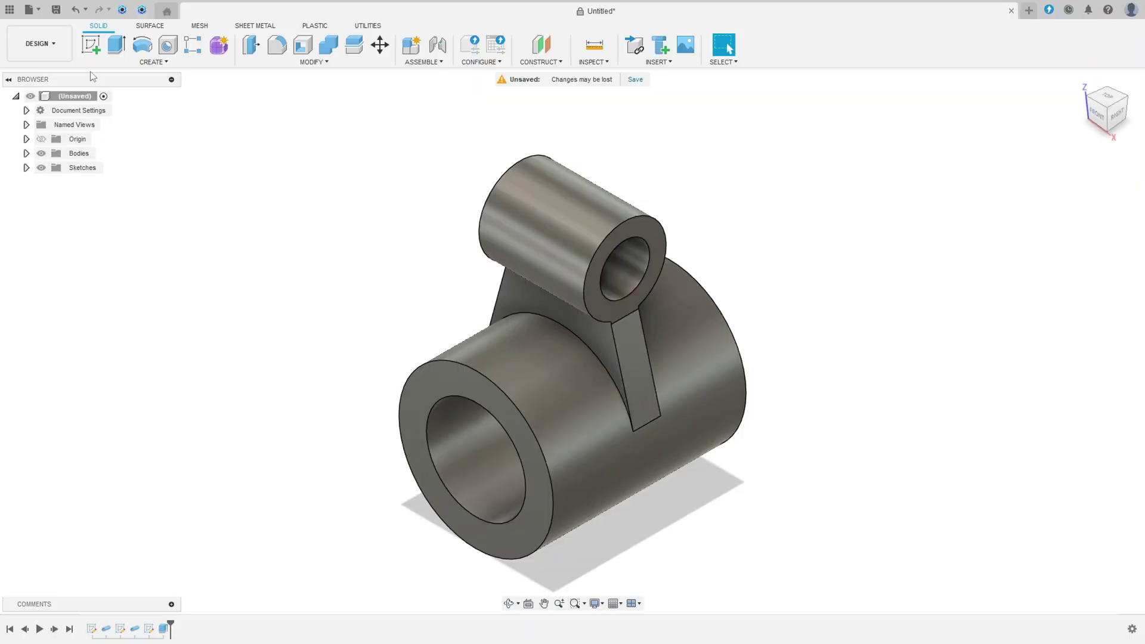
{"action": "left_click", "coordinate": [91, 44]}
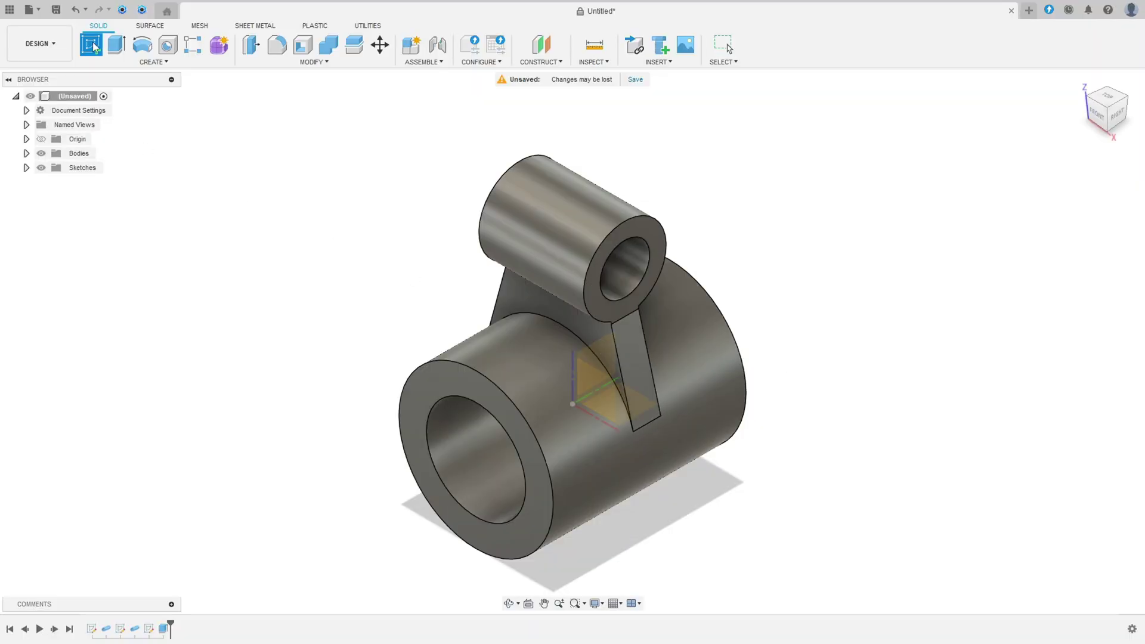
- Start a sketch on the origin plane and project the body outline into it
{"action": "left_click", "coordinate": [592, 356]}
{"action": "left_click", "coordinate": [149, 62]}
{"action": "mouse_move", "coordinate": [168, 245]}
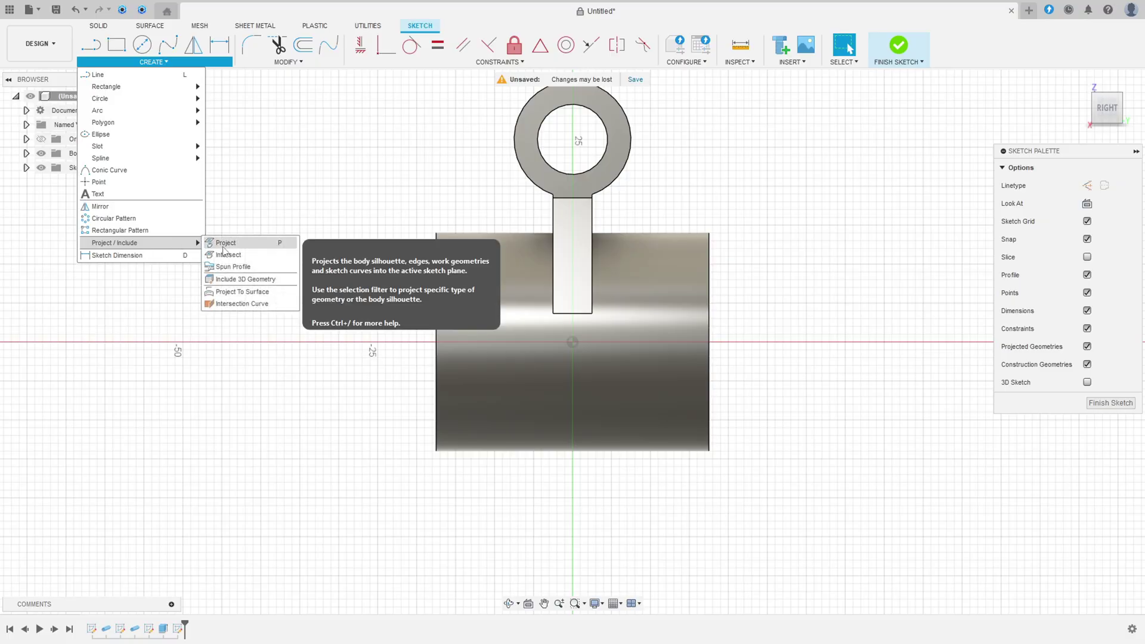
{"action": "left_click", "coordinate": [225, 247]}
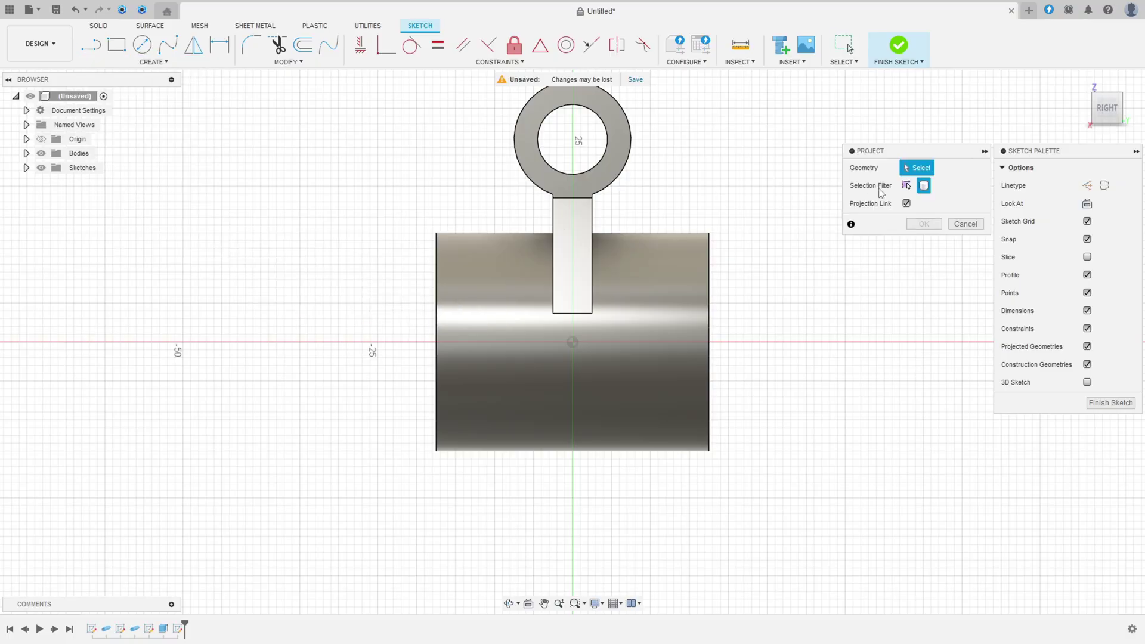
{"action": "left_click", "coordinate": [570, 258]}
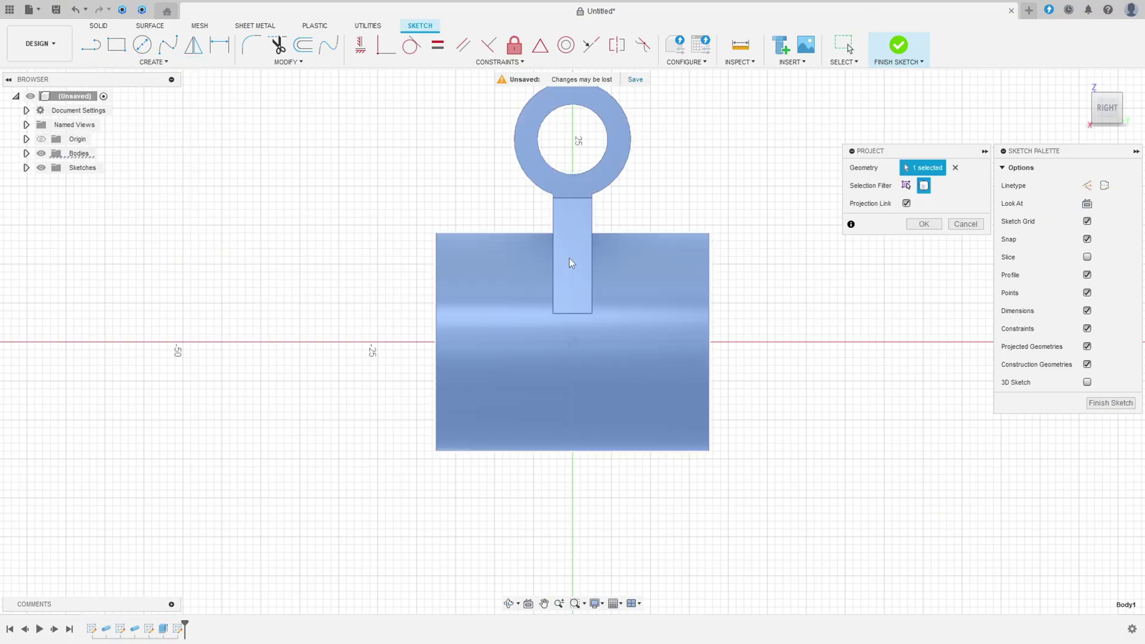
{"action": "left_click", "coordinate": [924, 224]}
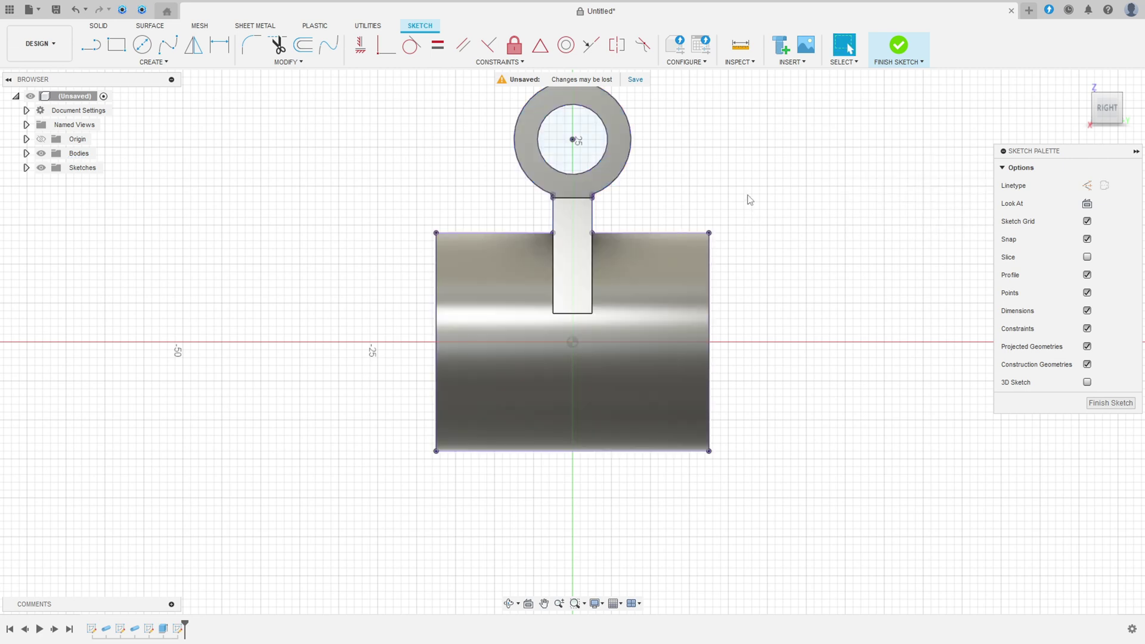
- Draw a slanted line from the tube's top-left corner, tangent to the boss circle
{"action": "key", "text": "l"}
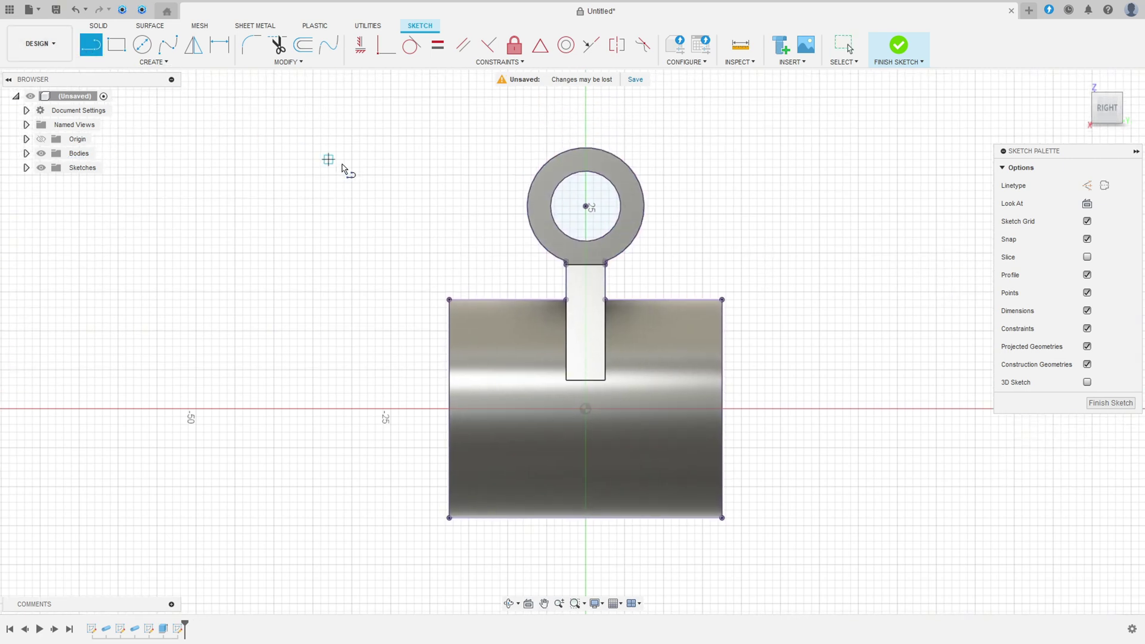
{"action": "left_click", "coordinate": [450, 300]}
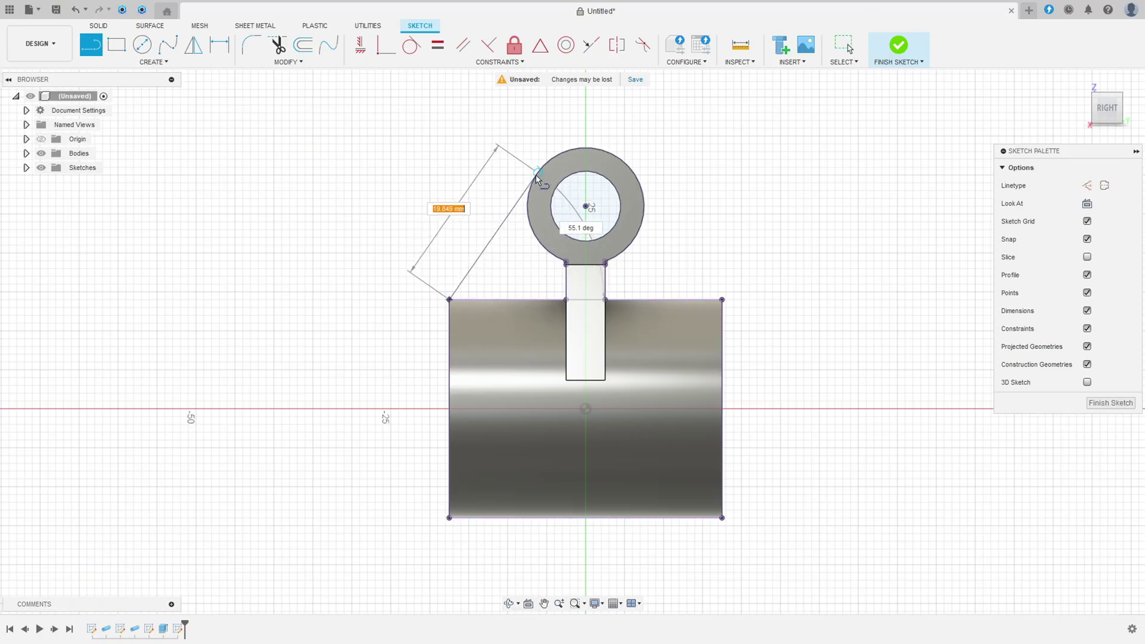
{"action": "left_click", "coordinate": [531, 186]}
{"action": "key", "text": "Escape"}
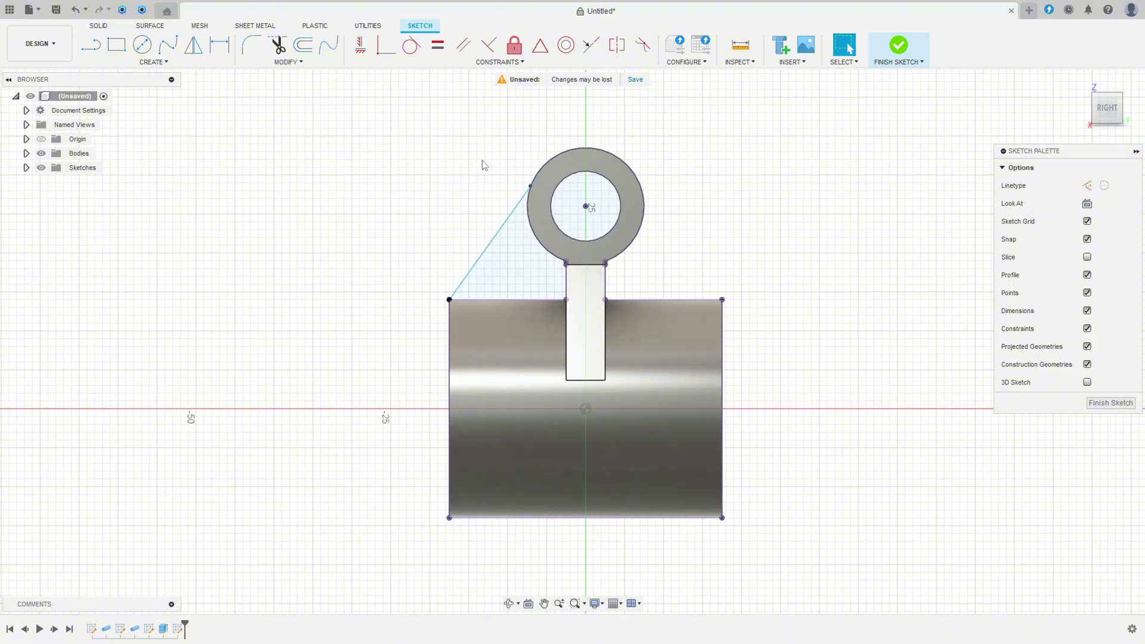
{"action": "scroll", "coordinate": [490, 201], "scroll_direction": "up", "scroll_amount": 3}
{"action": "scroll", "coordinate": [491, 201], "scroll_direction": "up", "scroll_amount": 2}
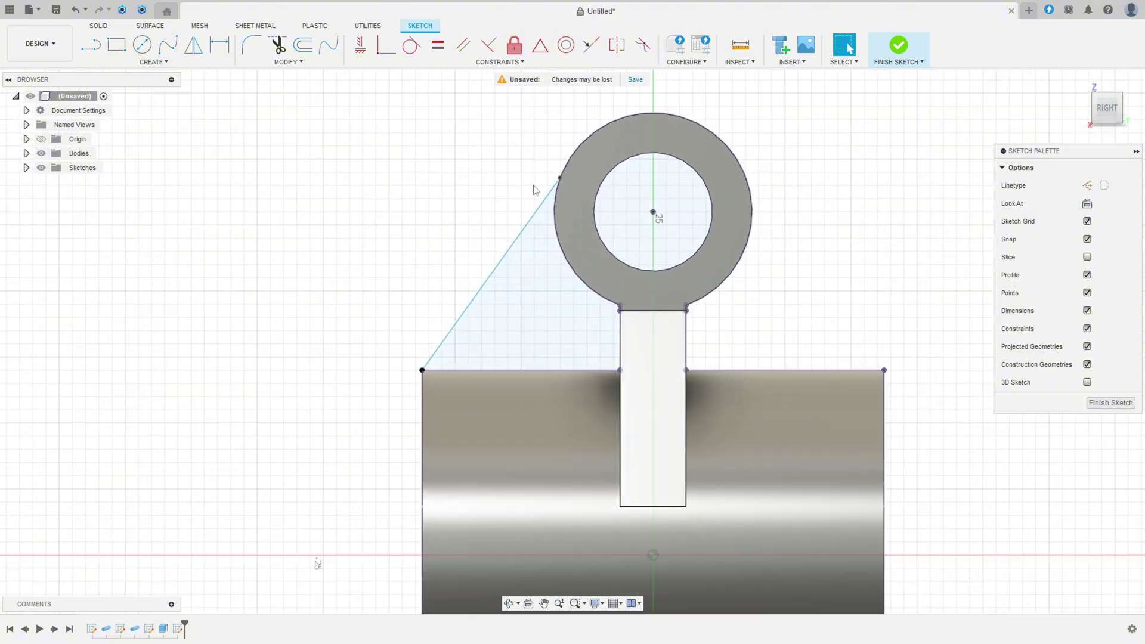
{"action": "left_click", "coordinate": [412, 48]}
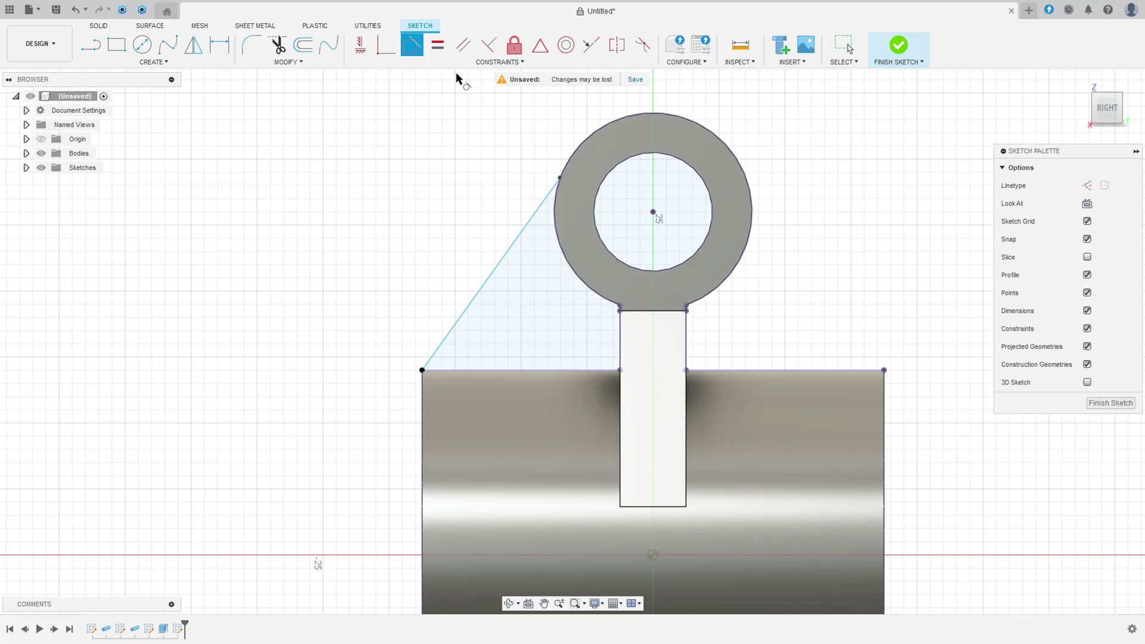
{"action": "left_click", "coordinate": [527, 223]}
{"action": "left_click", "coordinate": [583, 145]}
{"action": "scroll", "coordinate": [472, 325], "scroll_direction": "down", "scroll_amount": 2}
{"action": "key", "text": "Escape"}
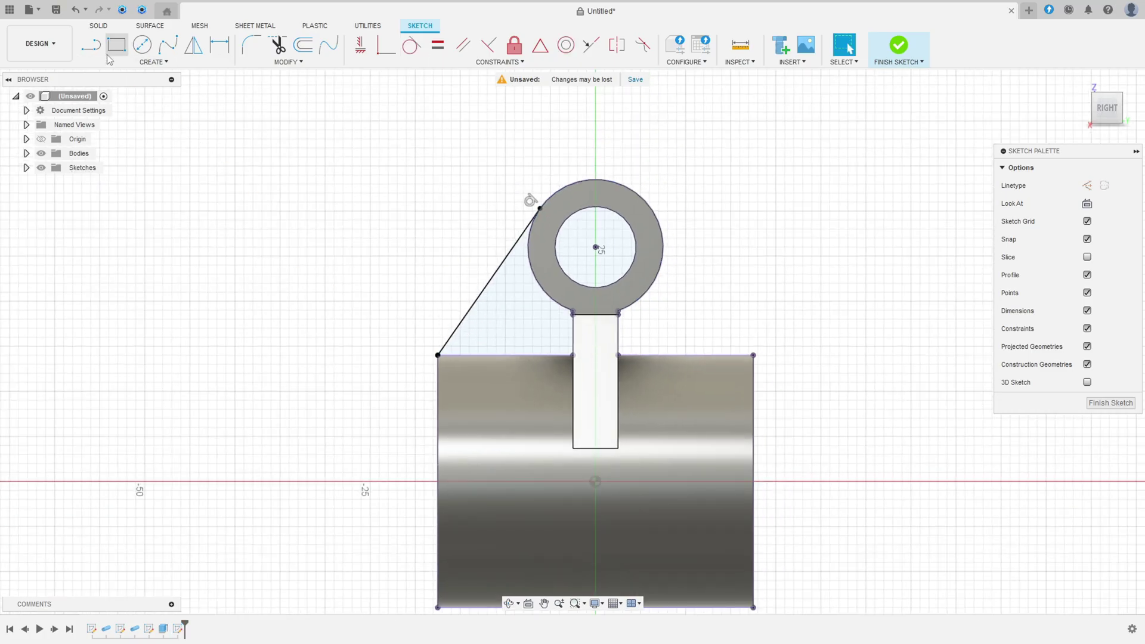
- Cancel an extra line at the lower-left corner and finish the sketch
{"action": "key", "text": "l"}
{"action": "scroll", "coordinate": [360, 304], "scroll_direction": "up", "scroll_amount": 3}
{"action": "left_click", "coordinate": [493, 390]}
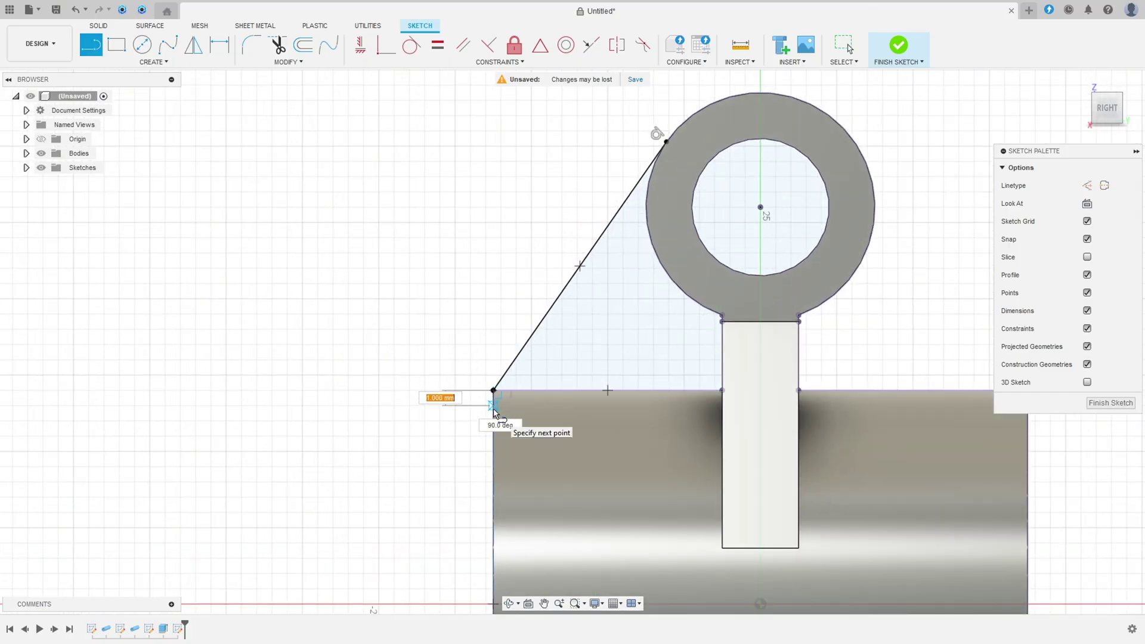
{"action": "key", "text": "Escape"}
{"action": "scroll", "coordinate": [484, 410], "scroll_direction": "up", "scroll_amount": 2}
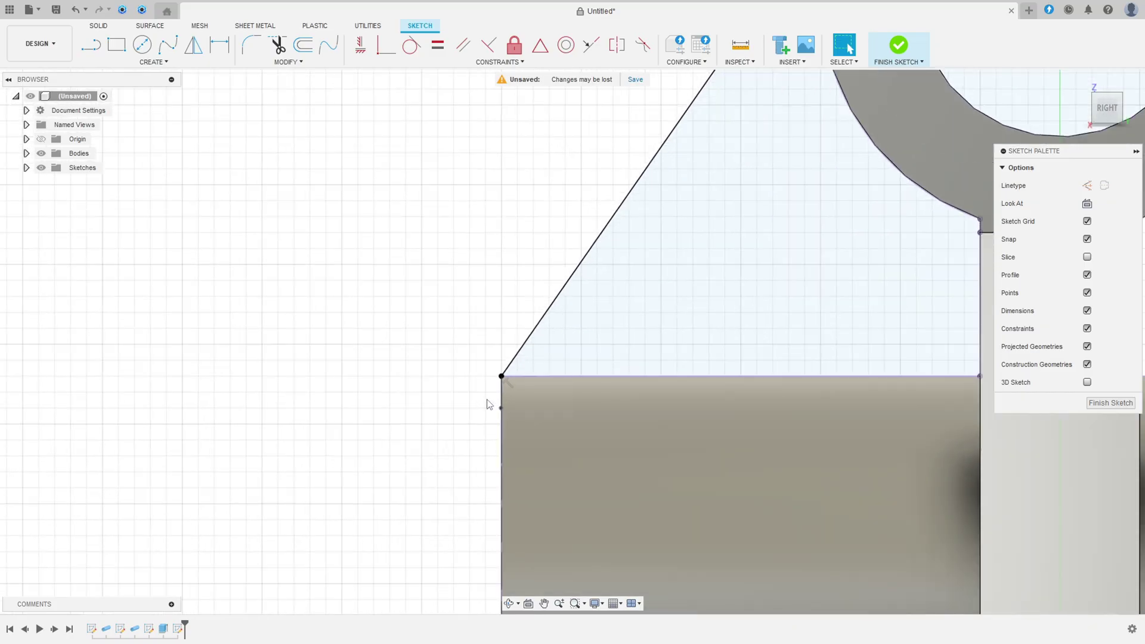
{"action": "scroll", "coordinate": [505, 389], "scroll_direction": "down", "scroll_amount": 5}
{"action": "left_click", "coordinate": [899, 46]}
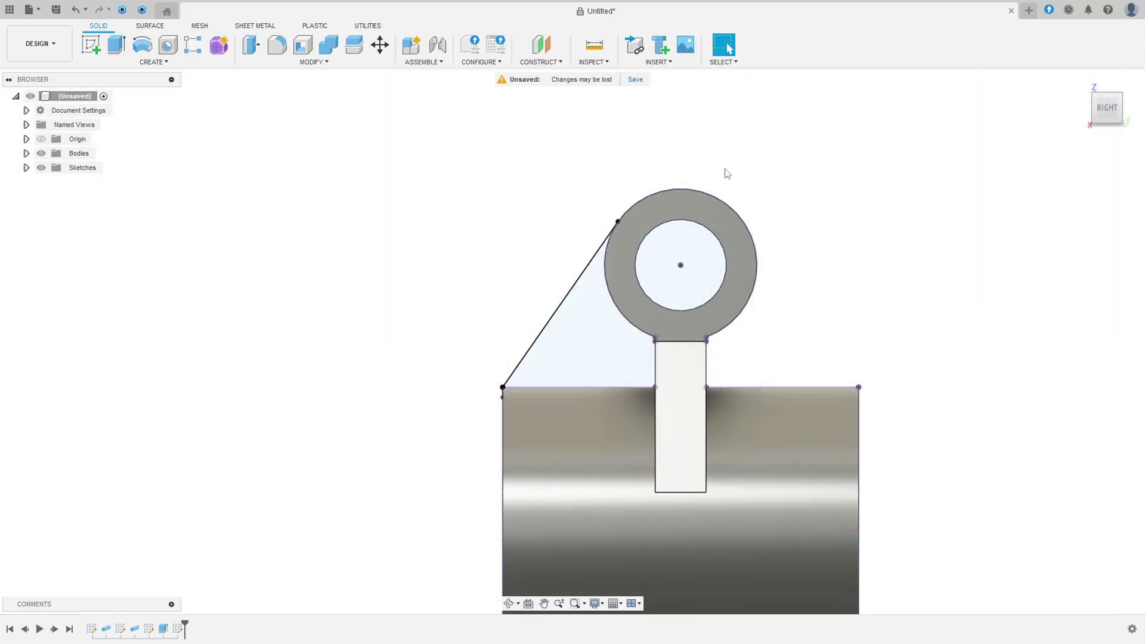
- Select the slanted sketch line to check it, then clear the selection
{"action": "left_click", "coordinate": [1079, 81]}
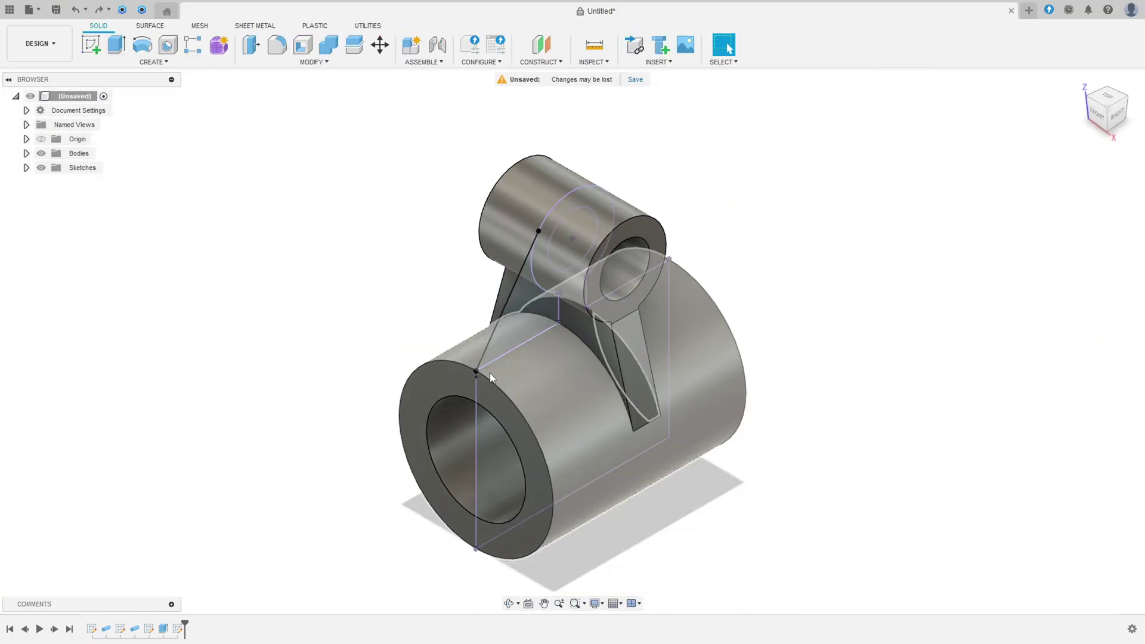
{"action": "scroll", "coordinate": [495, 363], "scroll_direction": "up", "scroll_amount": 3}
{"action": "left_click", "coordinate": [470, 350]}
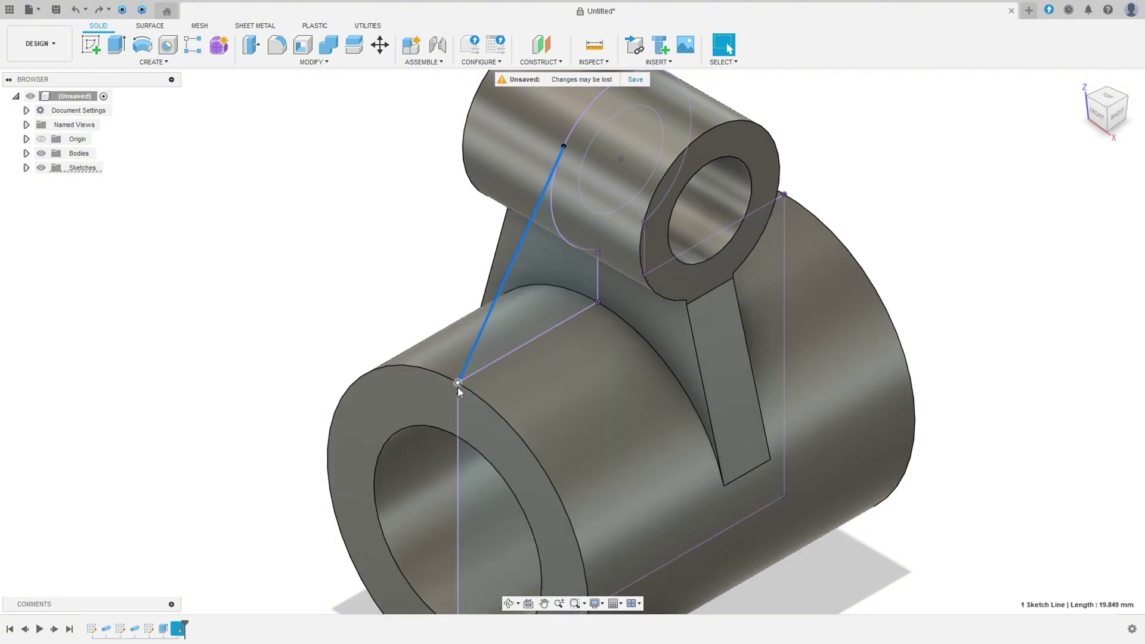
{"action": "scroll", "coordinate": [457, 387], "scroll_direction": "up", "scroll_amount": 3}
{"action": "left_click", "coordinate": [458, 384], "text": "ctrl"}
{"action": "scroll", "coordinate": [460, 376], "scroll_direction": "down", "scroll_amount": 2}
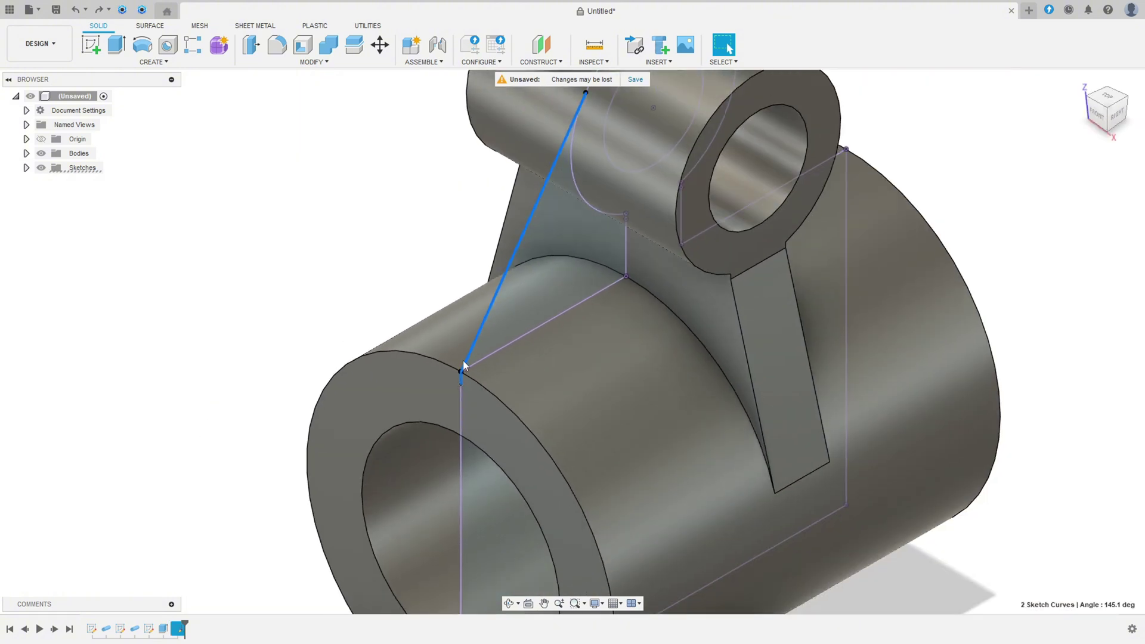
{"action": "left_click", "coordinate": [445, 230]}
{"action": "left_click", "coordinate": [512, 267]}
{"action": "left_click", "coordinate": [319, 144]}
- Create a 5.00 mm To Next rib from the slanted line and inspect it
{"action": "left_click", "coordinate": [151, 62]}
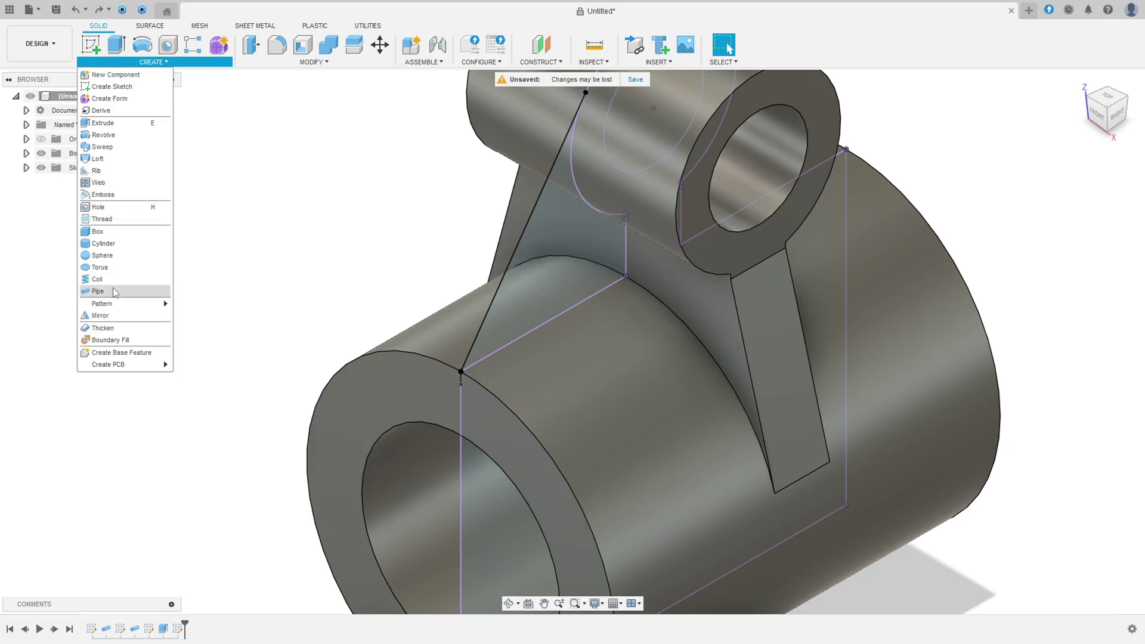
{"action": "left_click", "coordinate": [122, 173]}
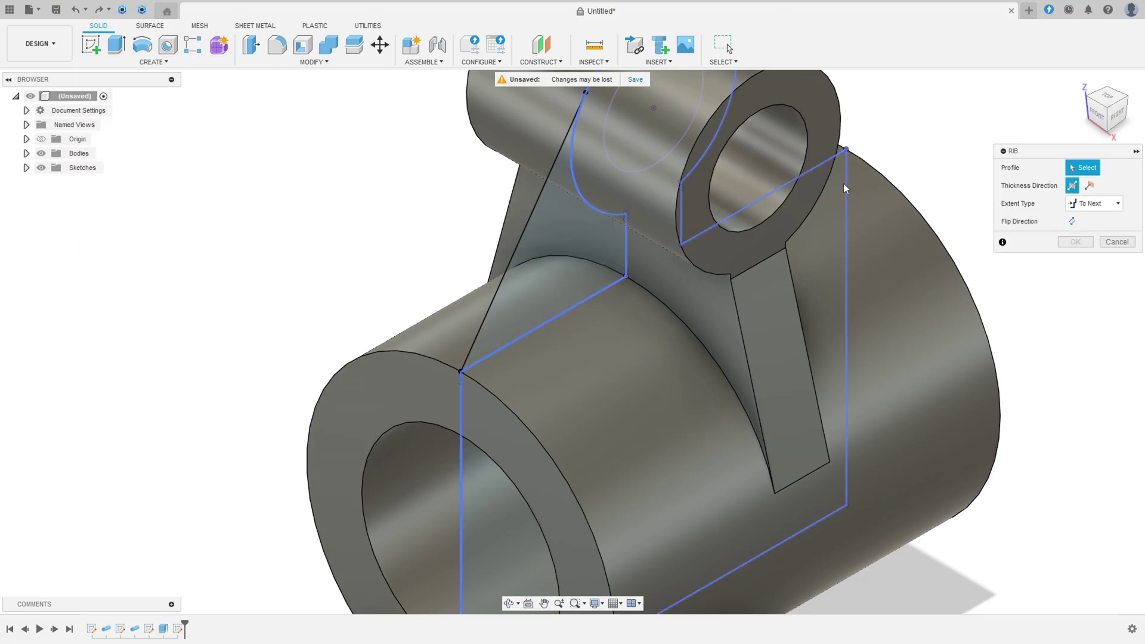
{"action": "left_click", "coordinate": [541, 191]}
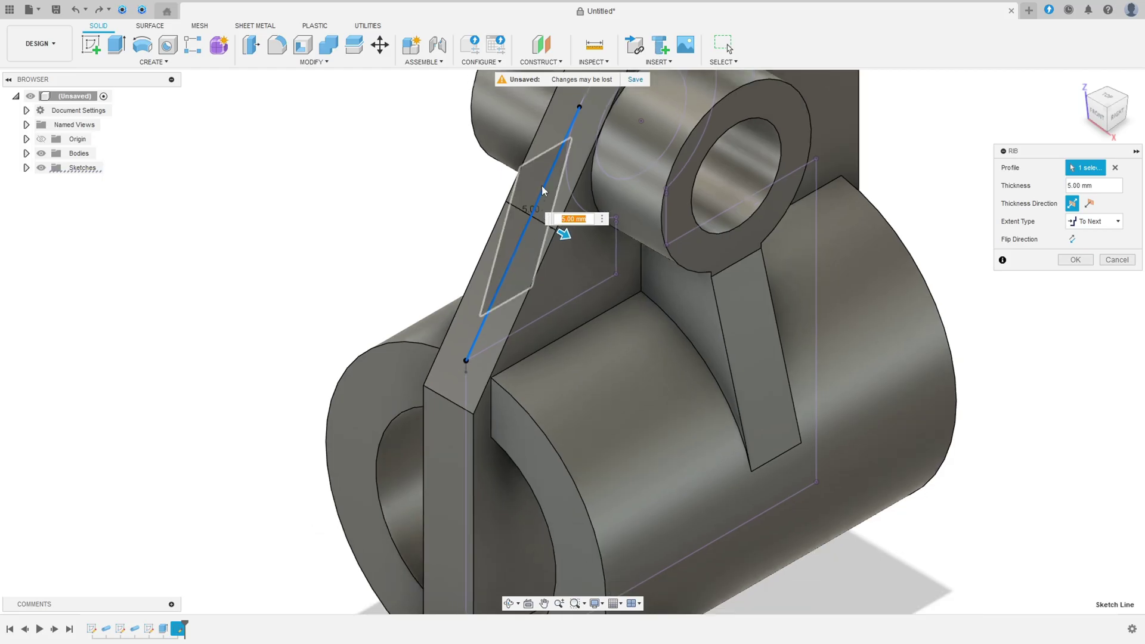
{"action": "scroll", "coordinate": [606, 343], "scroll_direction": "down", "scroll_amount": 3}
{"action": "mouse_move", "coordinate": [849, 304]}
{"action": "middle_mouse_down", "text": "shift"}
{"action": "mouse_move", "coordinate": [811, 290]}
{"action": "mouse_move", "coordinate": [834, 281]}
{"action": "mouse_move", "coordinate": [848, 297]}
{"action": "middle_mouse_up", "text": "shift"}
{"action": "scroll", "coordinate": [546, 331], "scroll_direction": "up", "scroll_amount": 10}
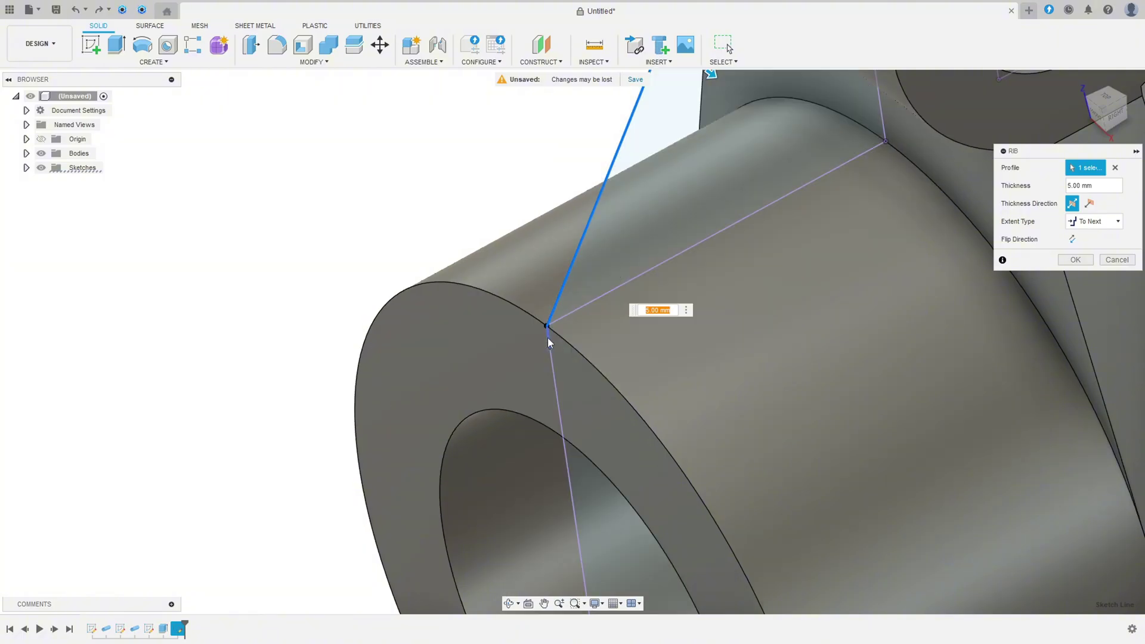
{"action": "scroll", "coordinate": [548, 337], "scroll_direction": "down", "scroll_amount": 8}
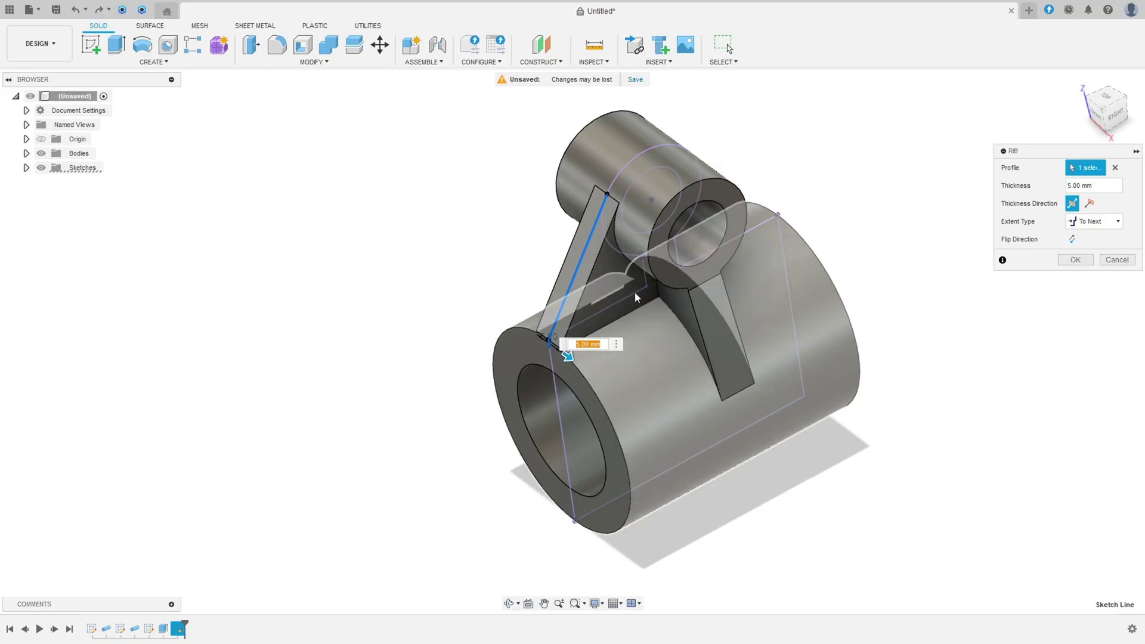
{"action": "middle_click_drag", "start_coordinate": [567, 356], "coordinate": [528, 329], "text": "shift"}
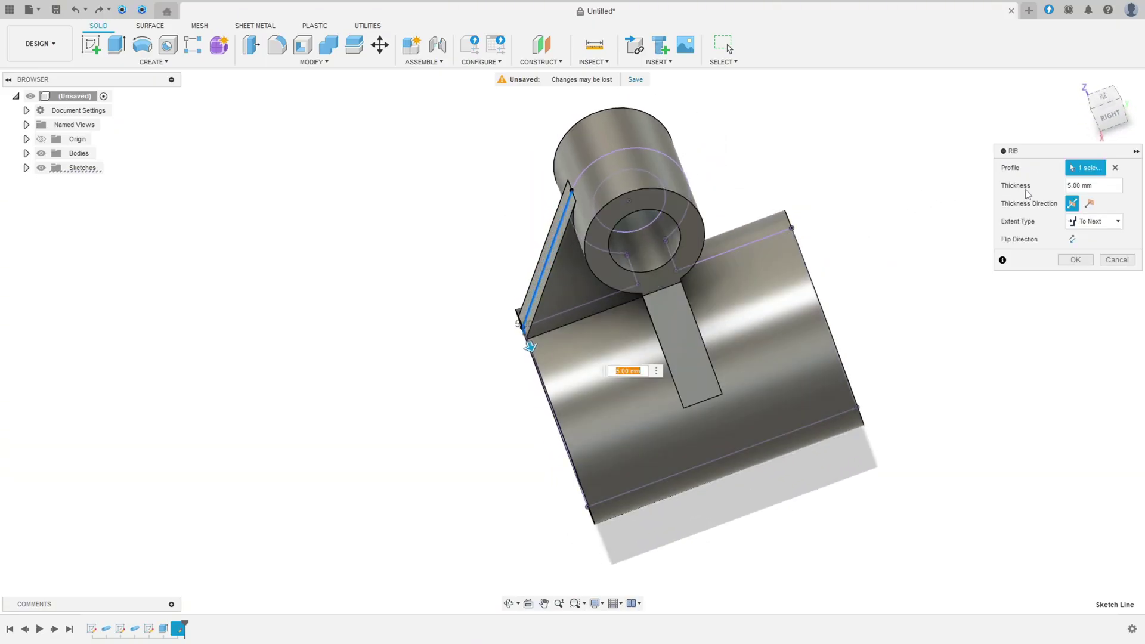
{"action": "left_click", "coordinate": [1081, 80]}
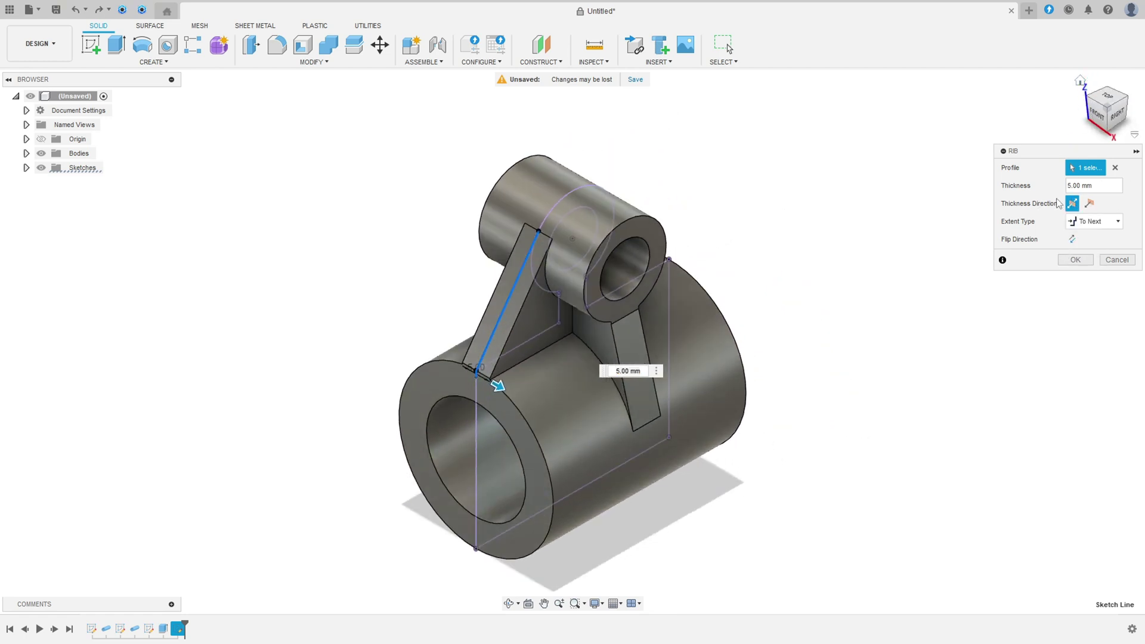
{"action": "left_click", "coordinate": [1075, 261]}
{"action": "middle_click_drag", "start_coordinate": [714, 287], "coordinate": [785, 248], "text": "shift"}
{"action": "mouse_move", "coordinate": [818, 225]}
{"action": "middle_mouse_down", "text": "shift"}
{"action": "mouse_move", "coordinate": [797, 217]}
{"action": "mouse_move", "coordinate": [830, 218]}
{"action": "middle_mouse_up", "text": "shift"}
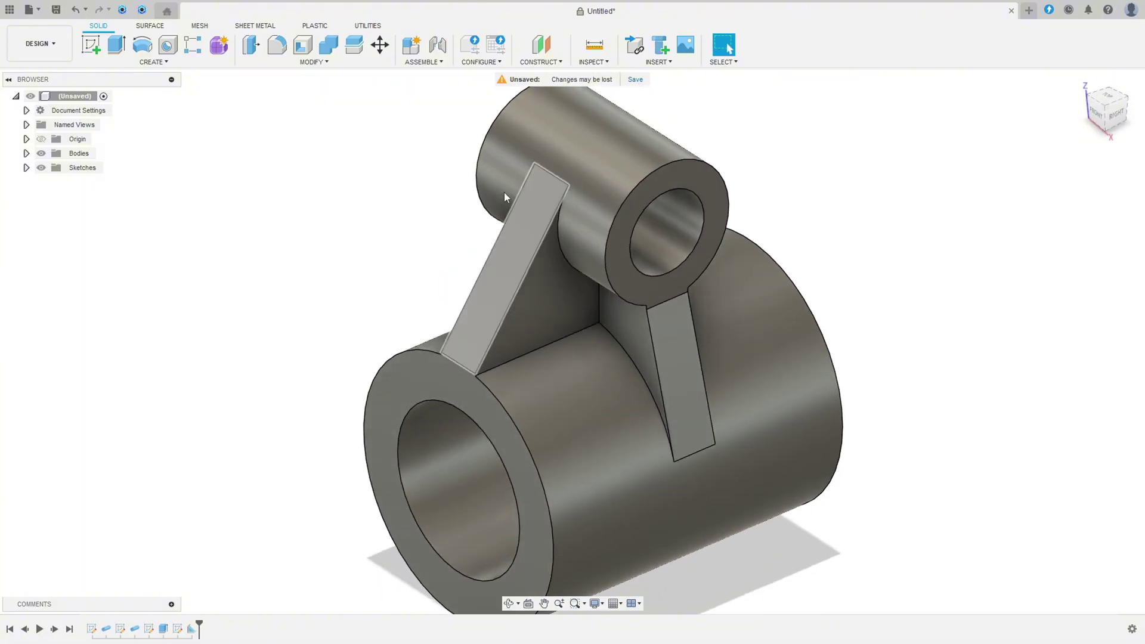
- Mirror the Rib1 feature across the central origin plane
{"action": "left_click", "coordinate": [160, 63]}
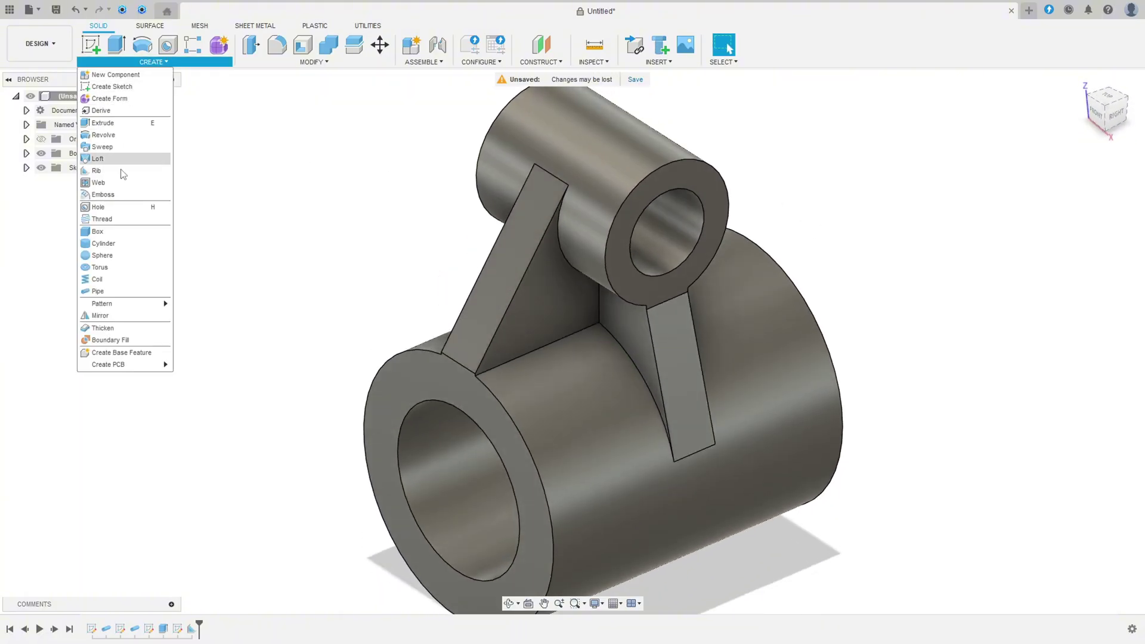
{"action": "left_click", "coordinate": [100, 315]}
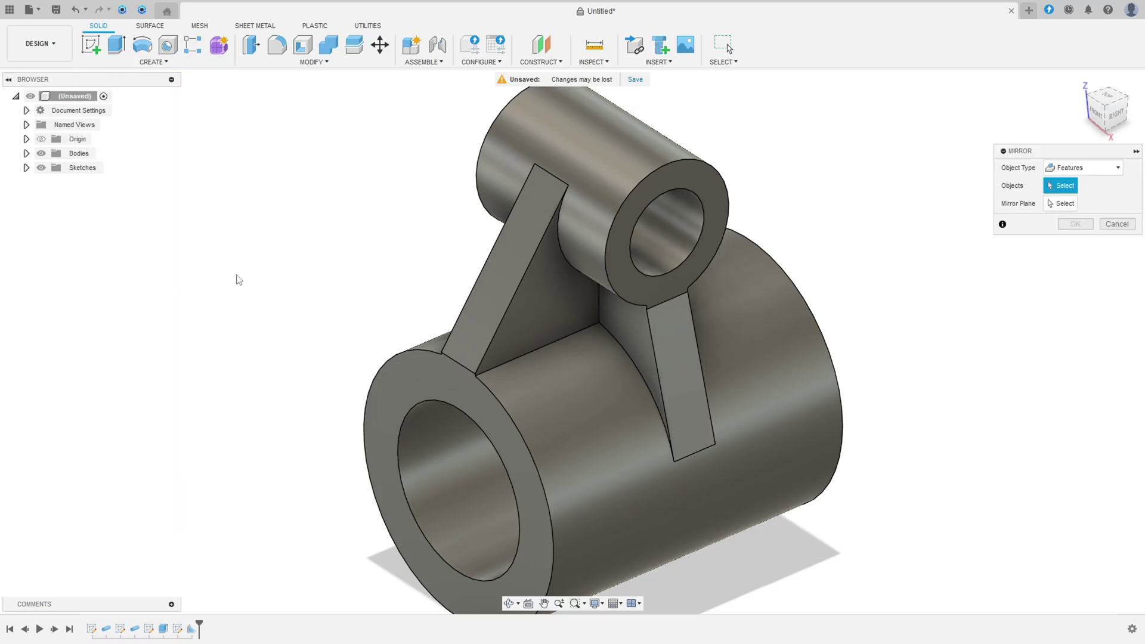
{"action": "left_click", "coordinate": [1067, 170]}
{"action": "left_click", "coordinate": [1068, 168]}
{"action": "left_click", "coordinate": [191, 629]}
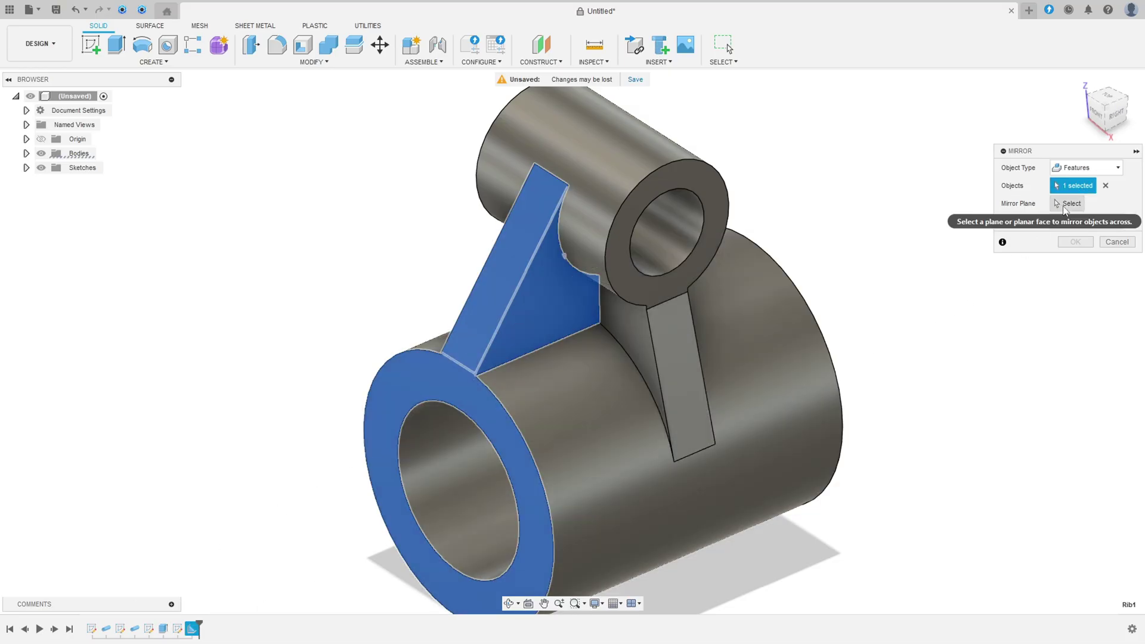
{"action": "left_click", "coordinate": [1067, 204]}
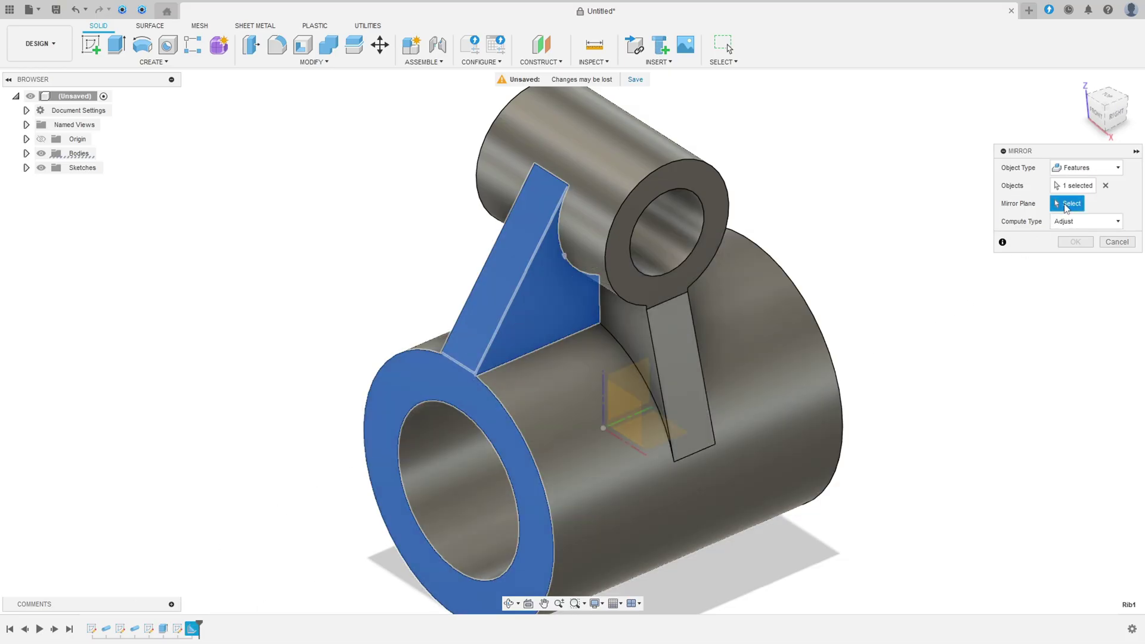
{"action": "left_click", "coordinate": [628, 423]}
{"action": "middle_click_drag", "start_coordinate": [813, 274], "coordinate": [743, 282], "text": "shift"}
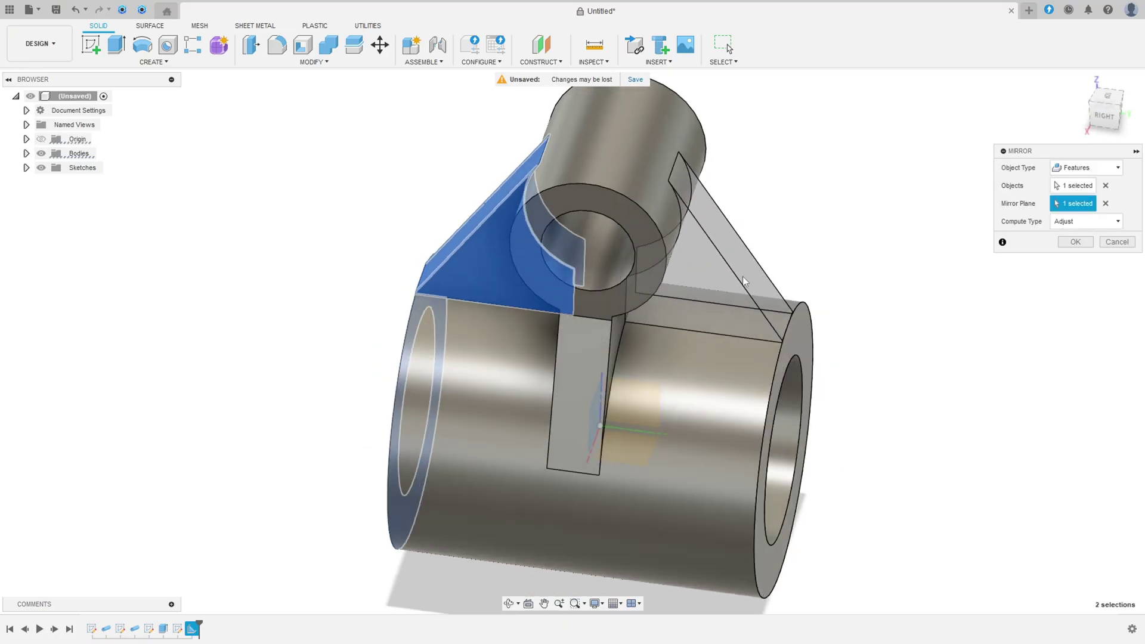
{"action": "left_click", "coordinate": [1076, 241]}
{"action": "scroll", "coordinate": [765, 294], "scroll_direction": "down", "scroll_amount": 2}
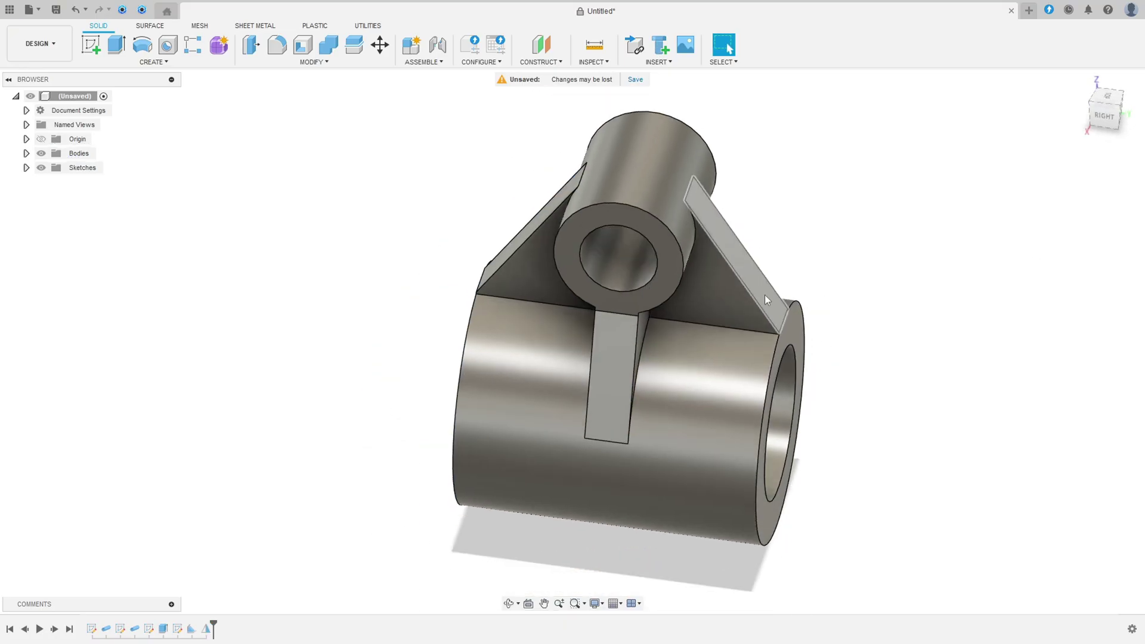
{"action": "key", "text": "F6"}
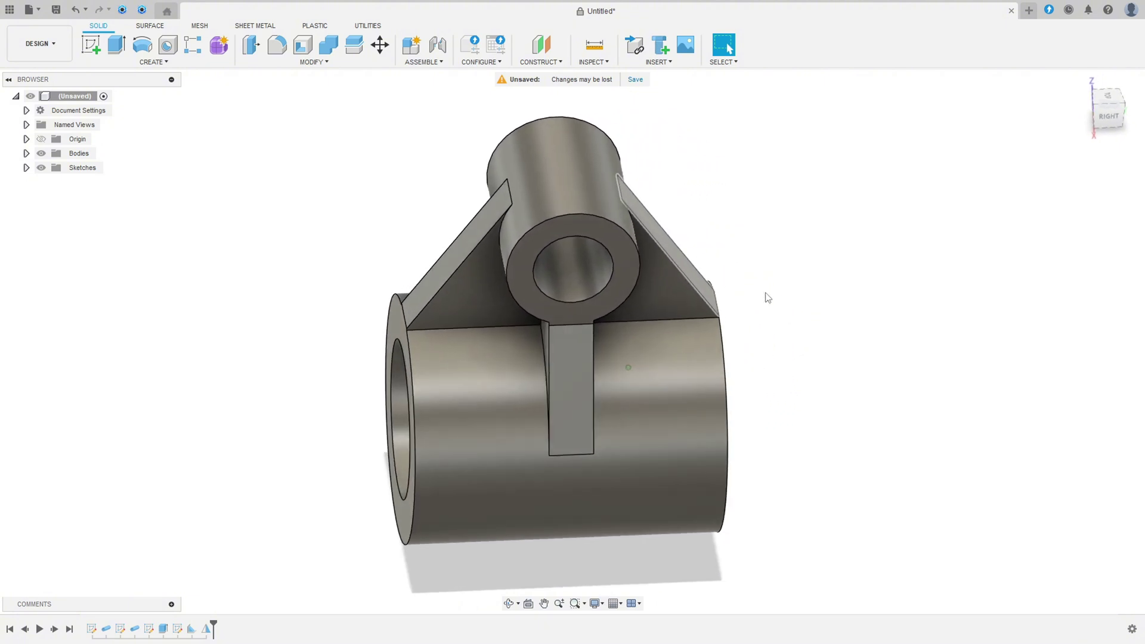